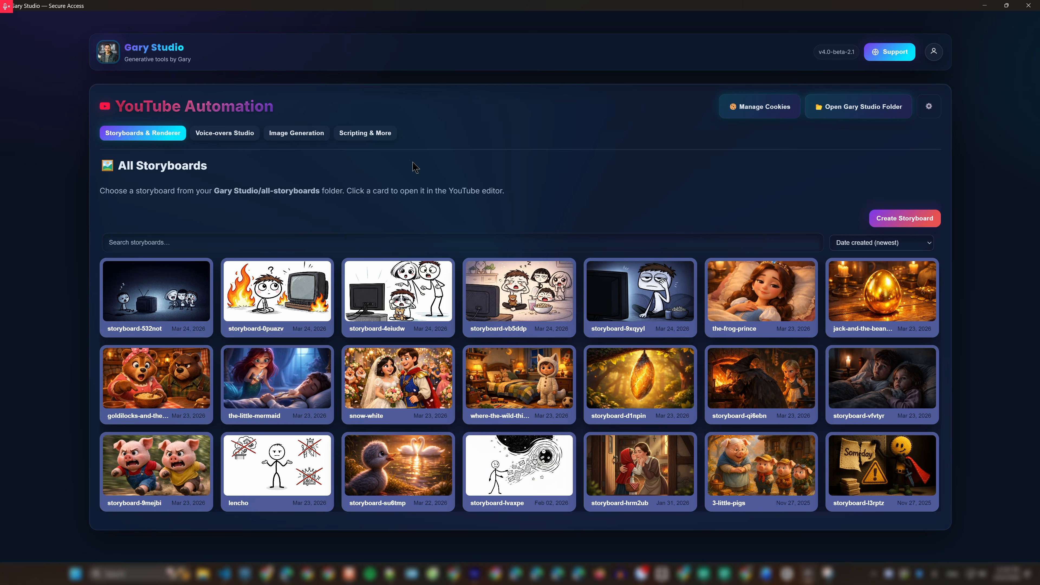
# Step: In Scripting & More, paste the scriptwriter prompt for a 2000-word script on "Normal Habits They Convinced You Would Ruin Your Life"
pyautogui.click(371, 133)
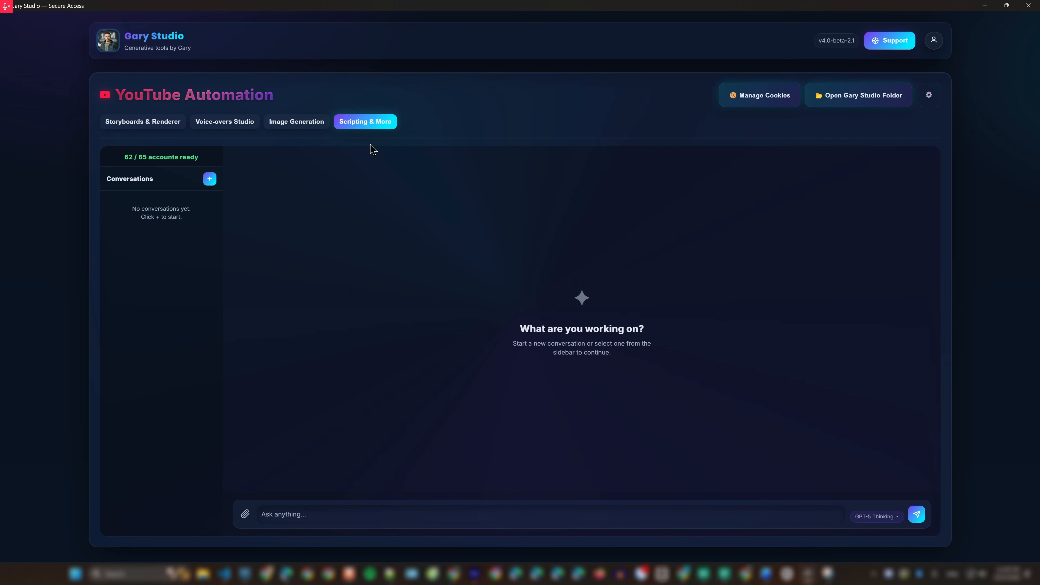
pyautogui.click(288, 517)
pyautogui.hotkey('ctrl', 'v')
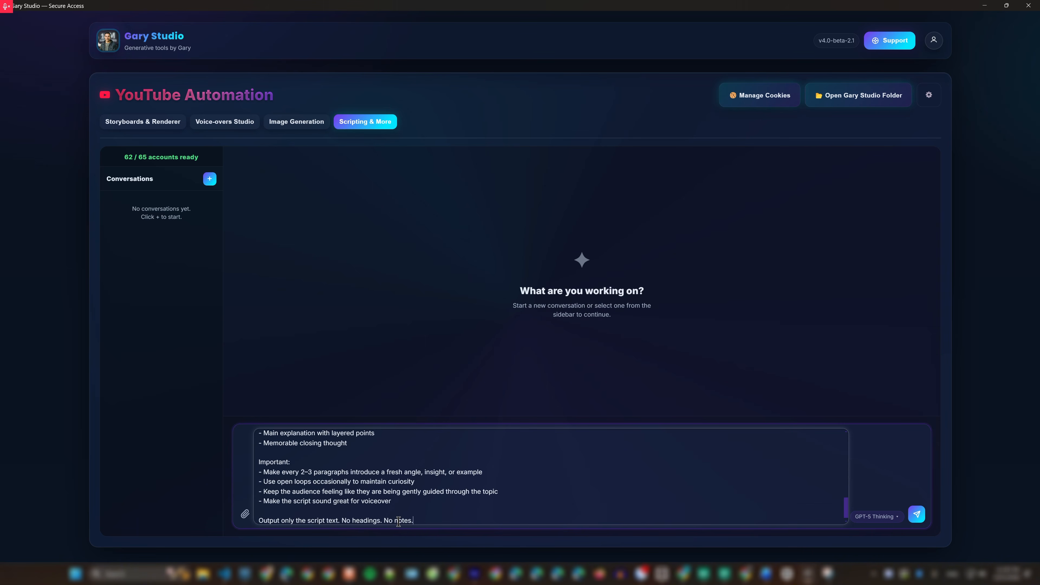
pyautogui.scroll(10, 353, 481)
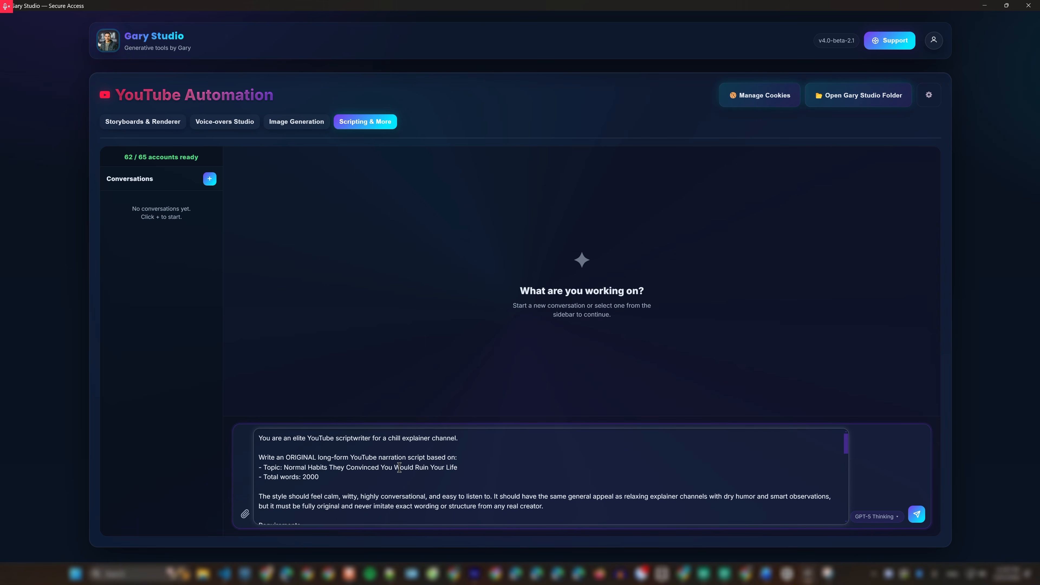
pyautogui.click(545, 468)
# Step: Generate the script with the GPT-5 Thinking model and review the resulting narration text
pyautogui.click(880, 517)
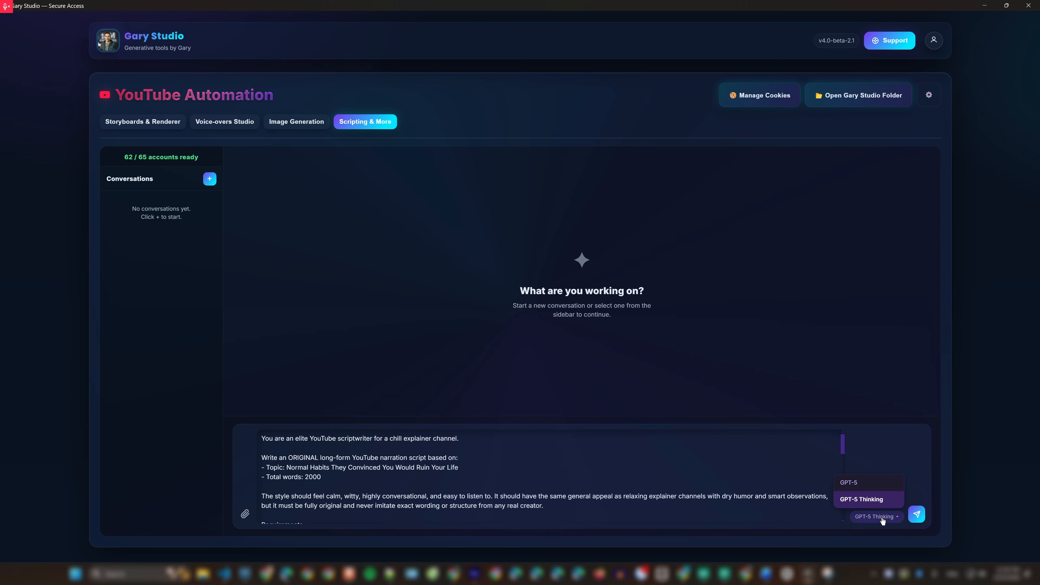
pyautogui.click(866, 503)
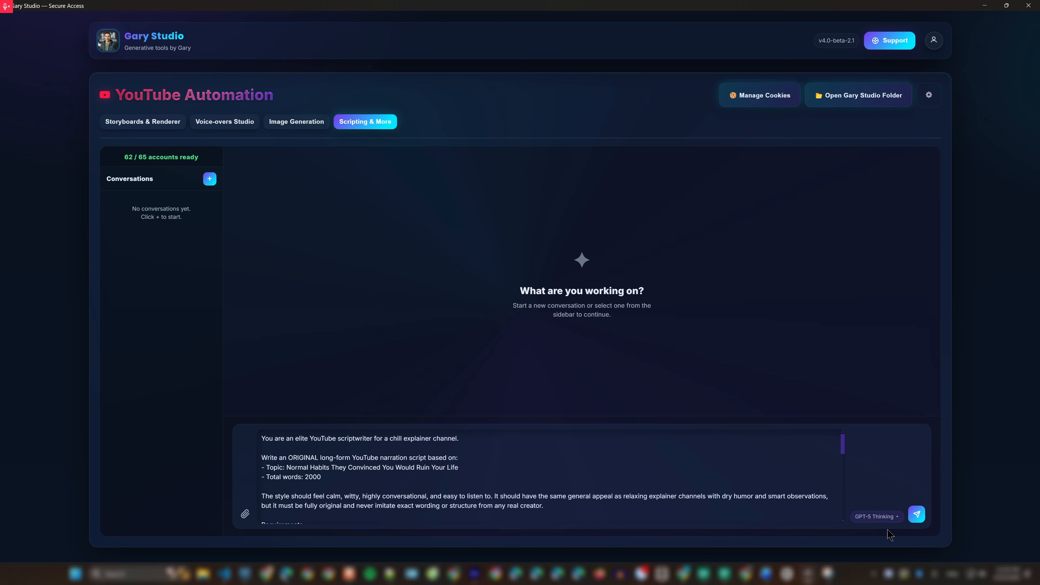
pyautogui.click(919, 520)
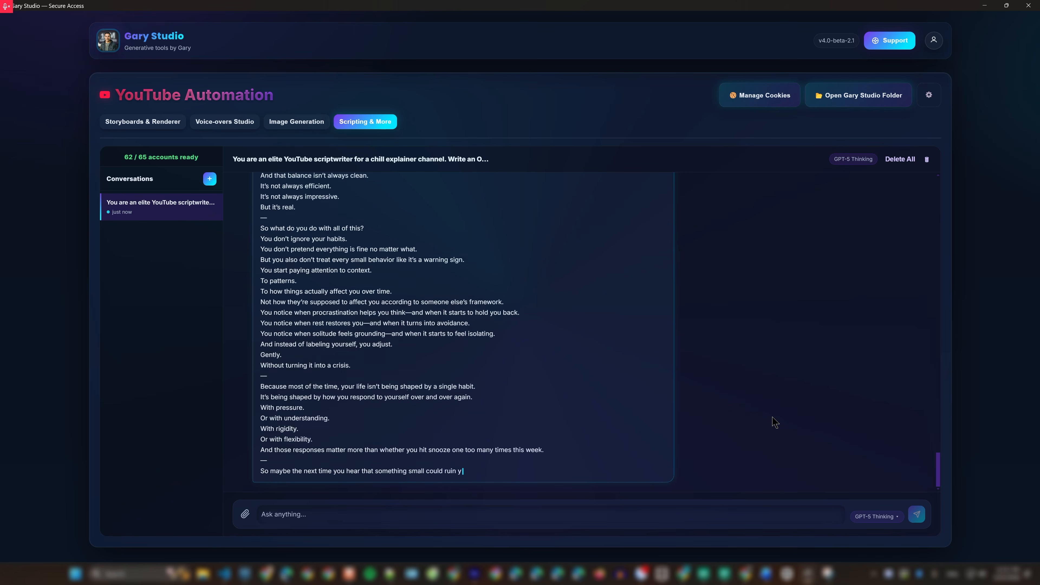
pyautogui.moveTo(371, 475); pyautogui.dragTo(282, 227)
pyautogui.click(372, 258)
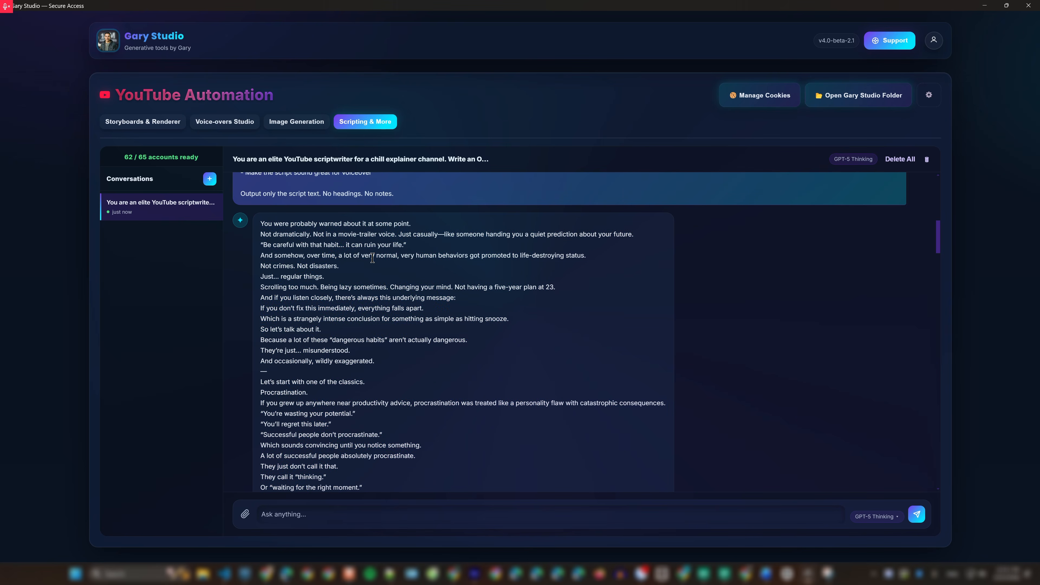
# Step: In the Voice-overs Studio, browse the ElevenLabs voice library and use the favorite voice "Adam - Engaging, Friendly and Bright"
pyautogui.click(229, 122)
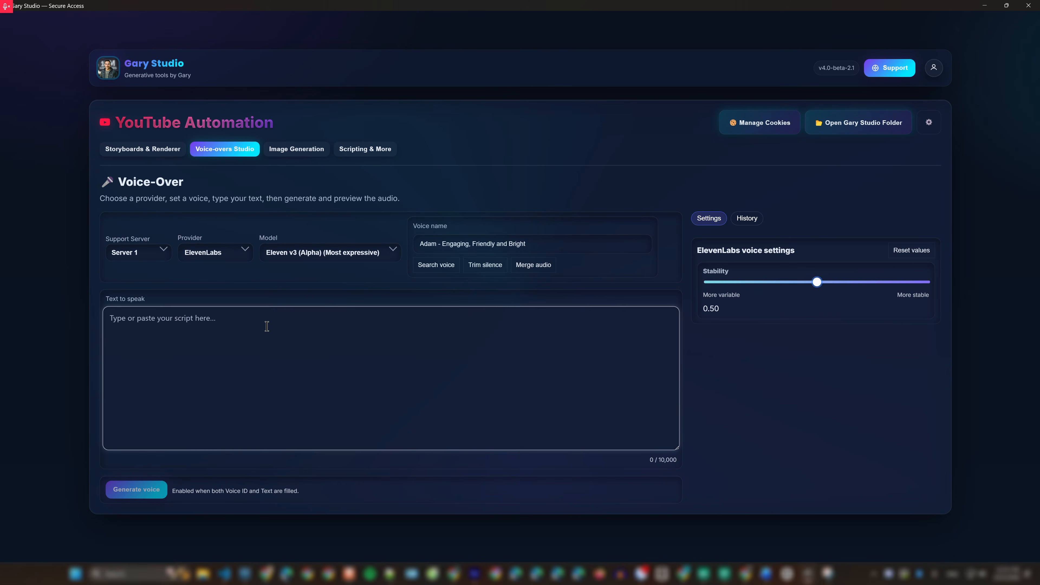
pyautogui.click(436, 265)
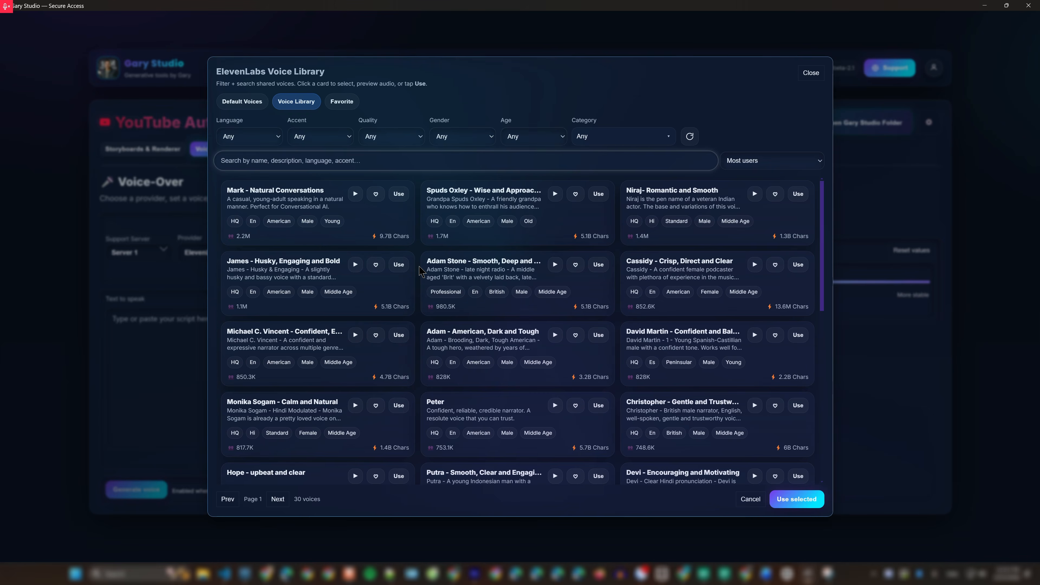
pyautogui.click(344, 104)
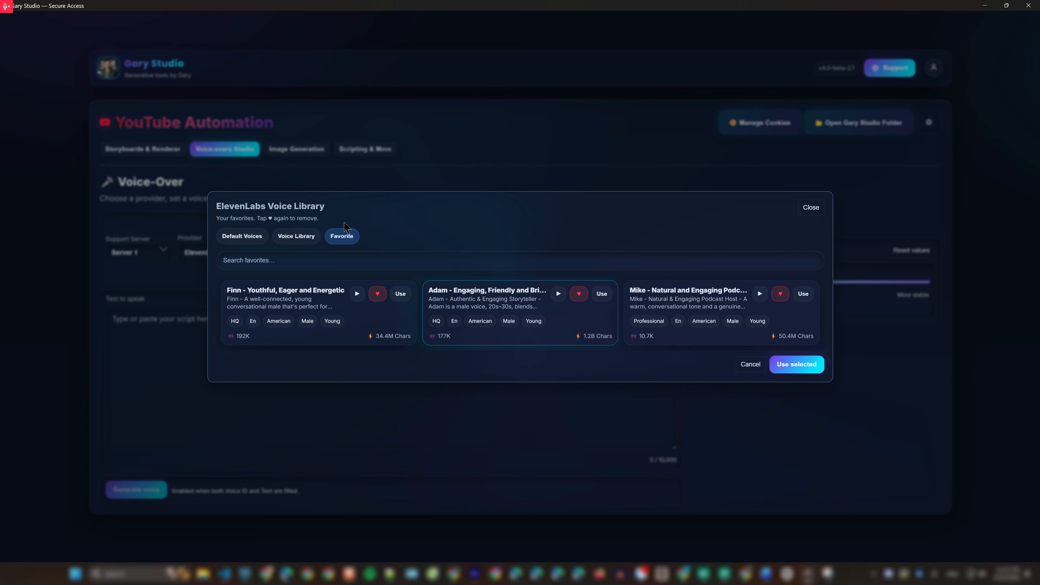
pyautogui.click(295, 236)
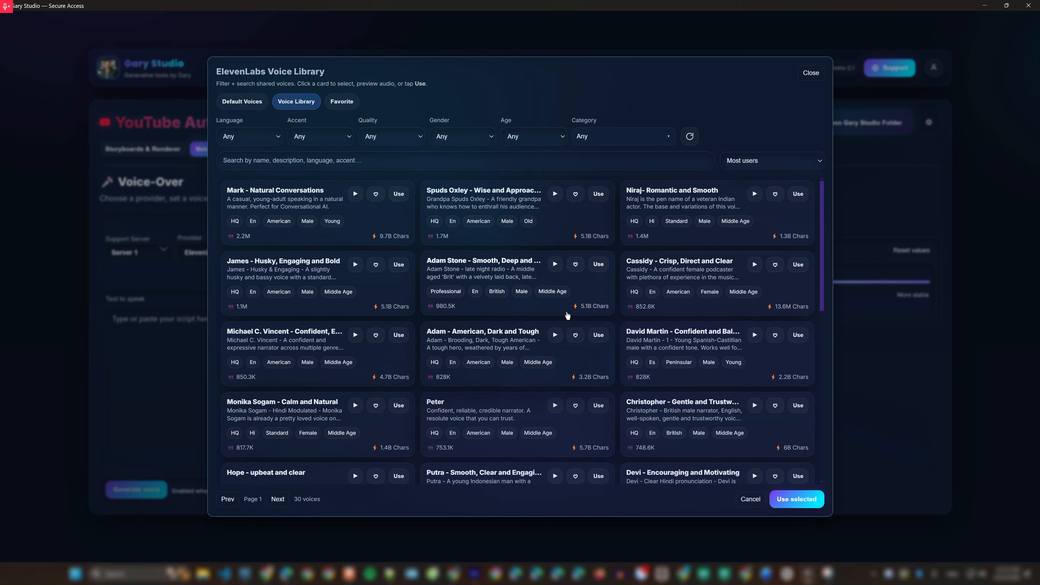
pyautogui.scroll(-5, 450, 332)
pyautogui.scroll(-4, 433, 327)
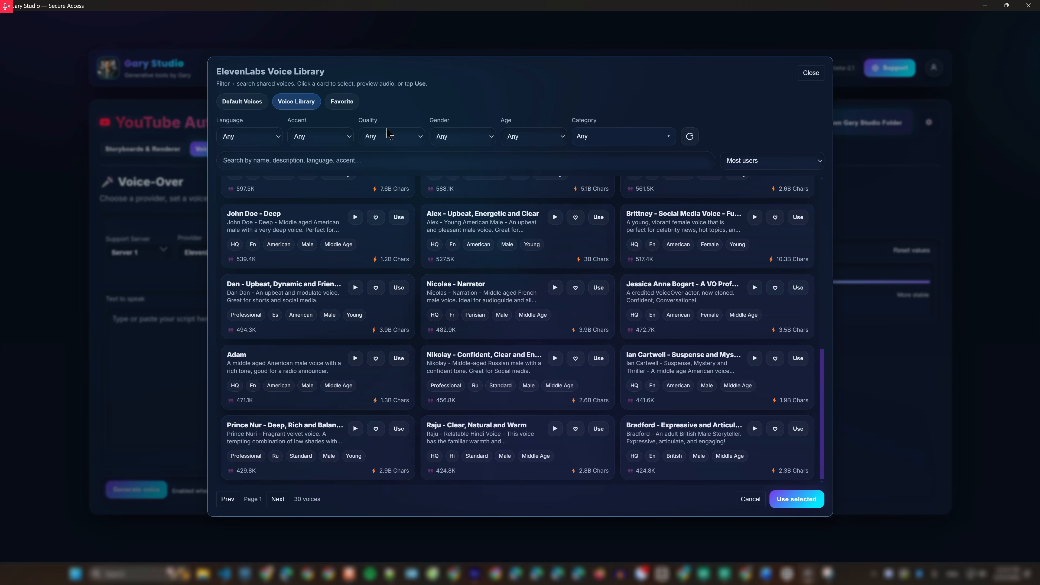
pyautogui.click(339, 102)
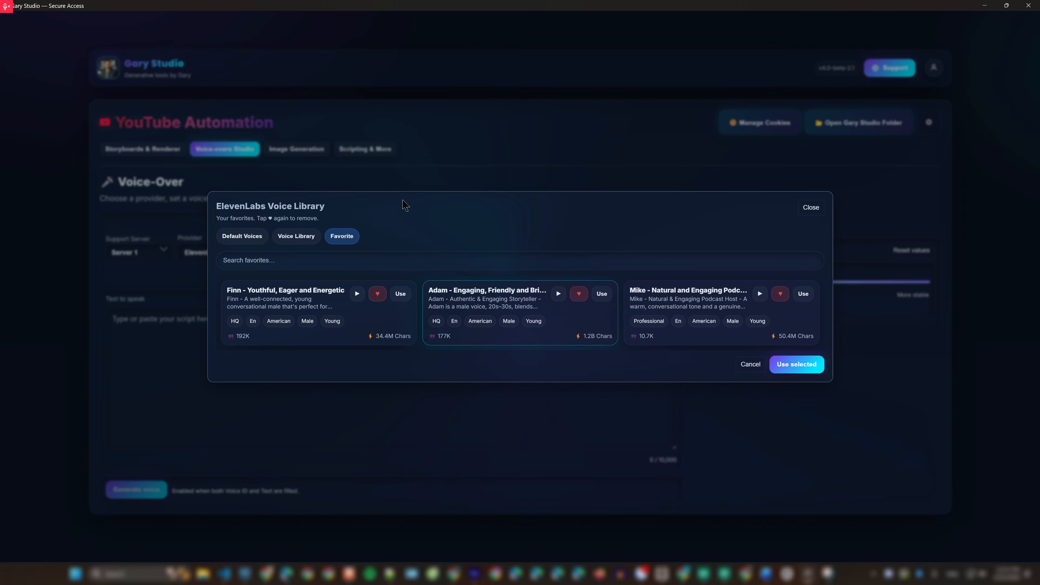
pyautogui.click(601, 294)
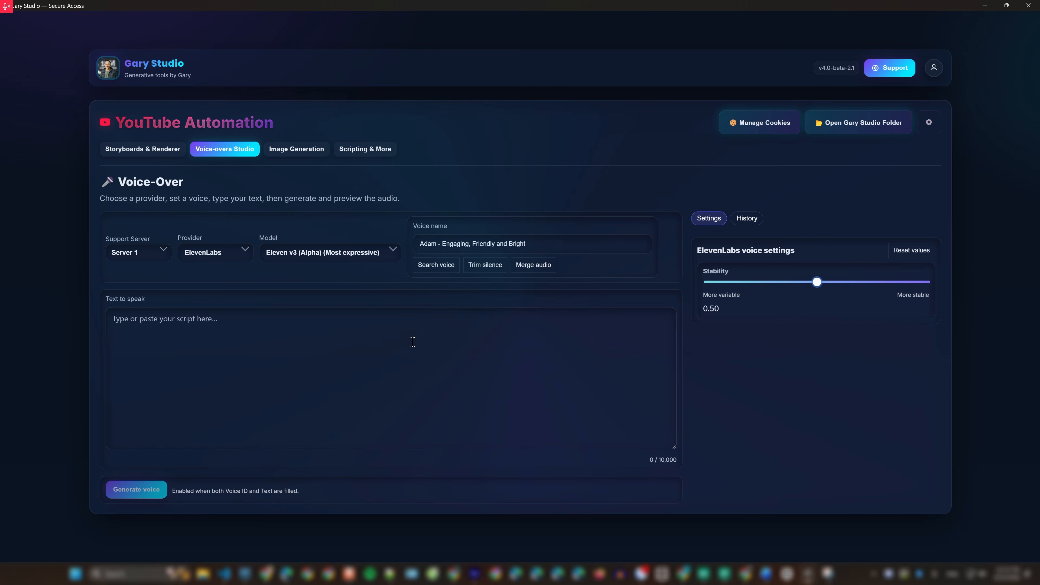
# Step: Paste the copied script as the text to speak and look through it
pyautogui.click(410, 341)
pyautogui.hotkey('ctrl', 'v')
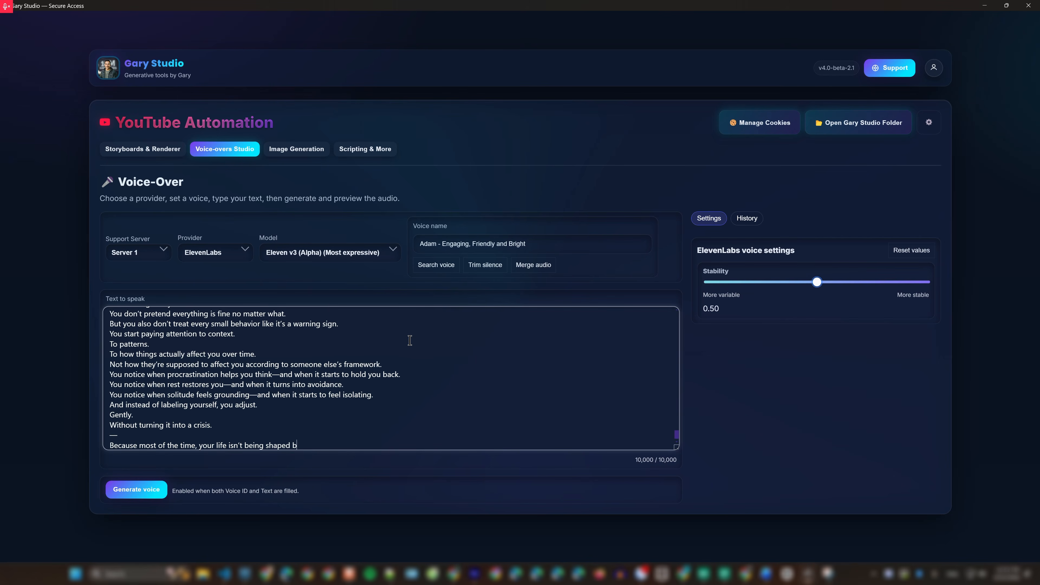
pyautogui.scroll(20, 296, 405)
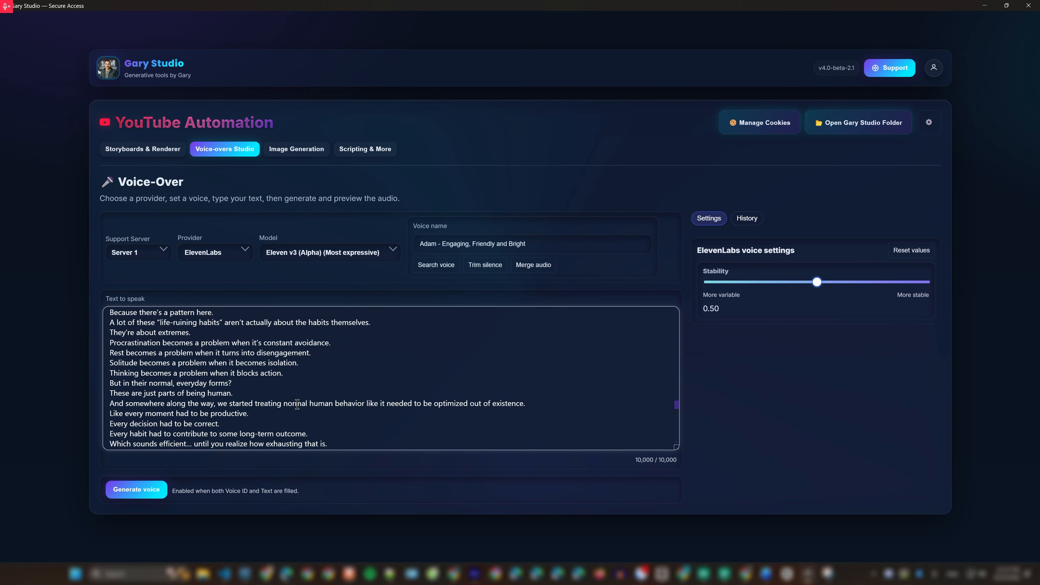
pyautogui.click(295, 404)
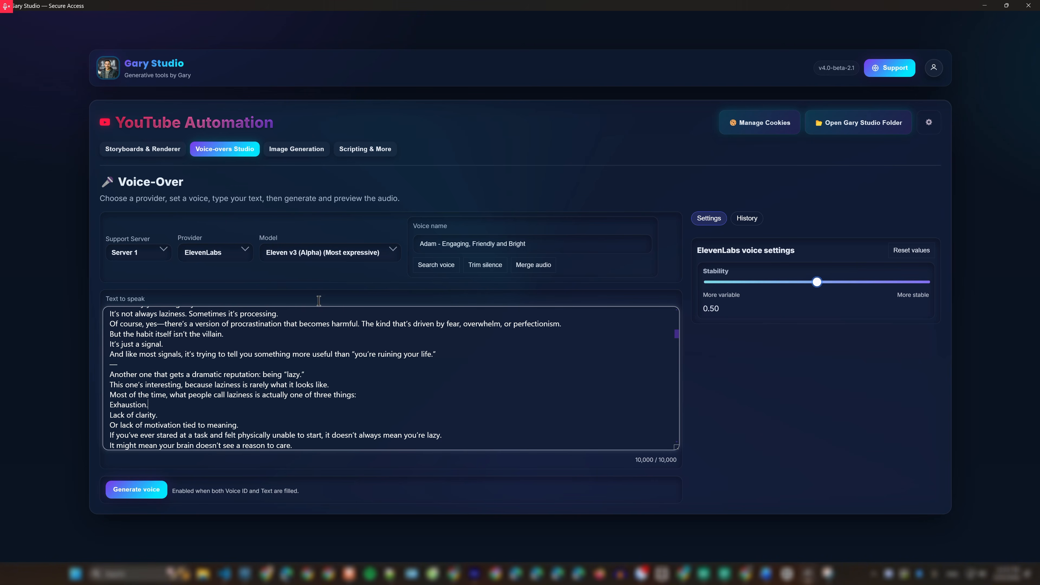
# Step: Generate the voice-over with the Eleven v3 (Alpha) (Most expressive) model and show the history of generated voice-overs
pyautogui.click(324, 256)
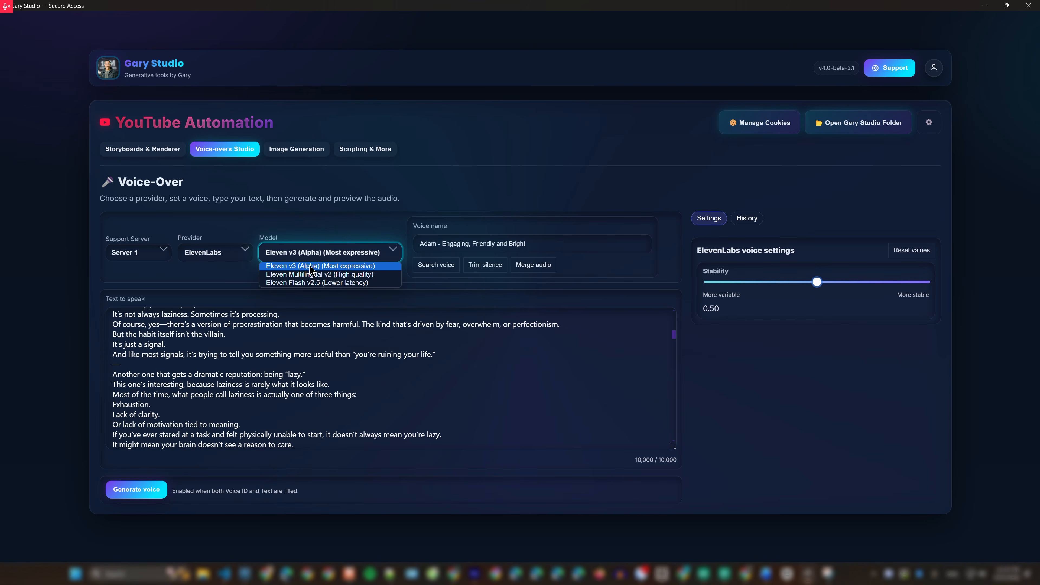
pyautogui.click(324, 267)
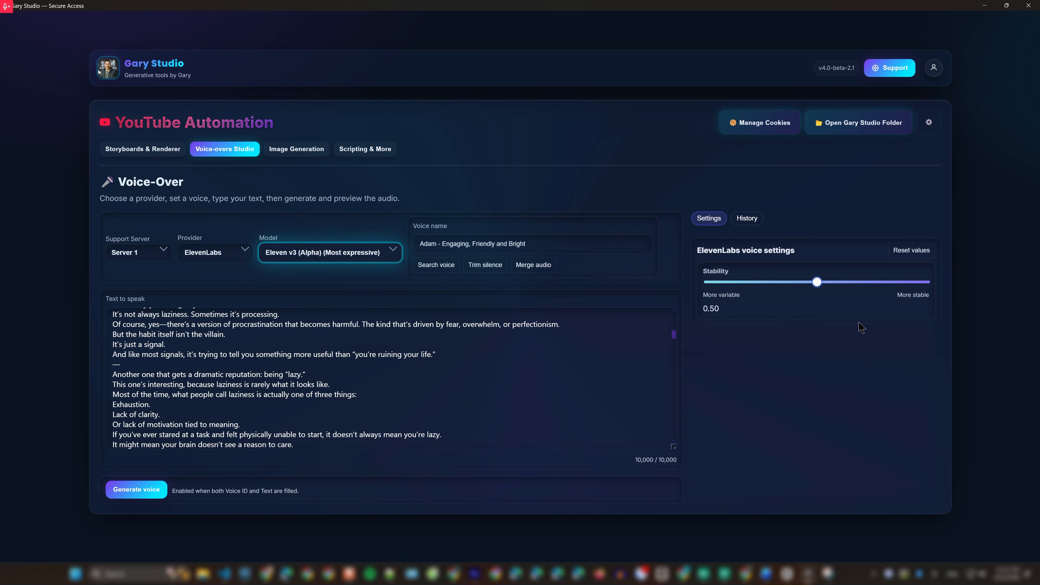
pyautogui.click(572, 346)
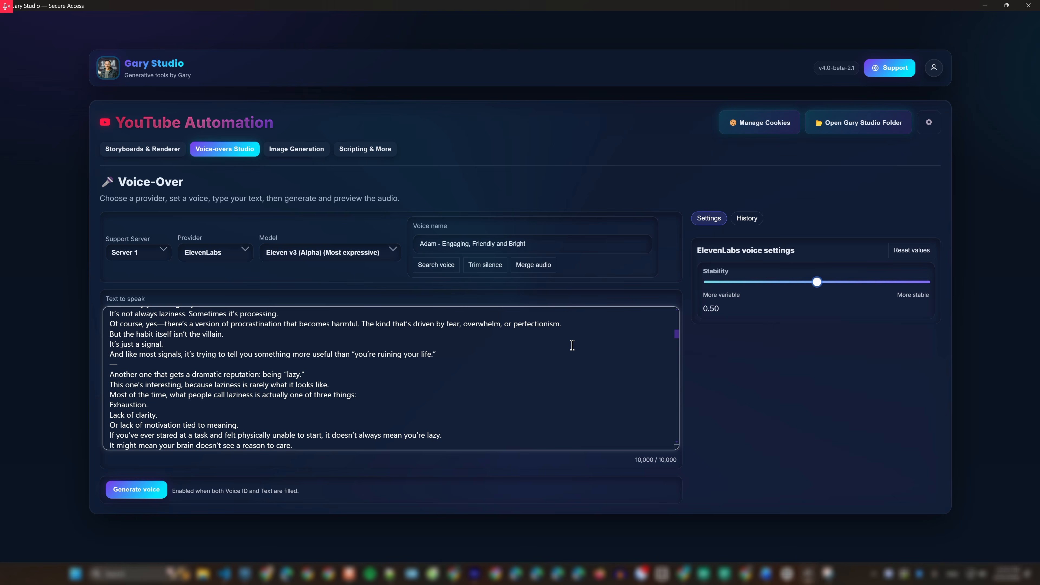
pyautogui.click(137, 495)
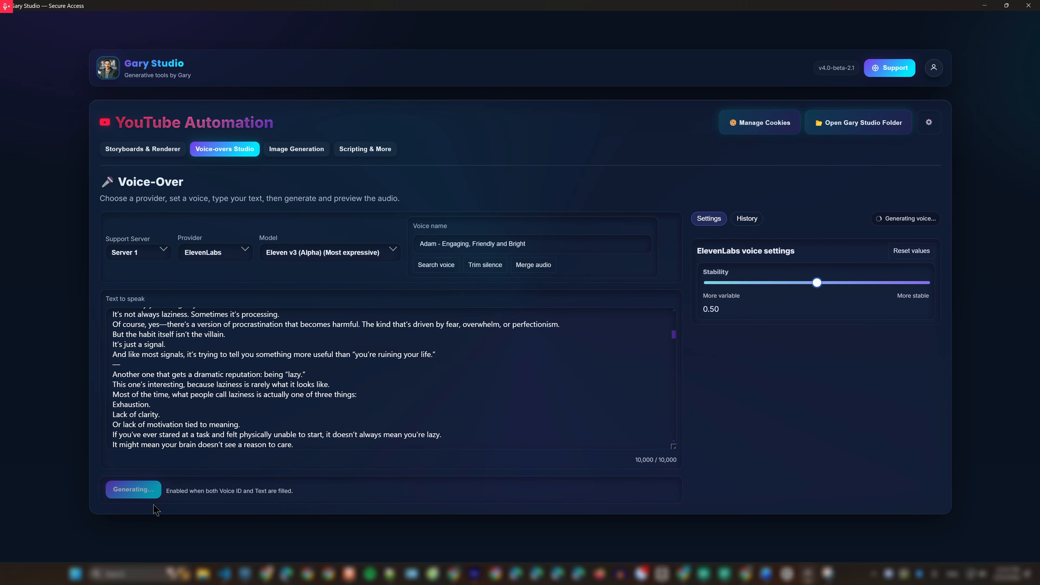
pyautogui.click(751, 220)
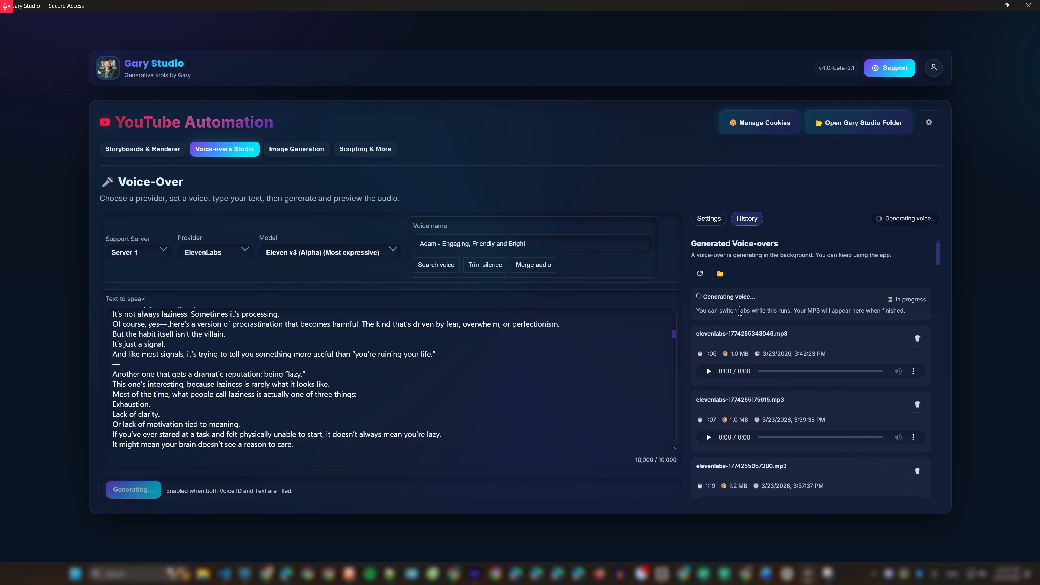
pyautogui.click(505, 344)
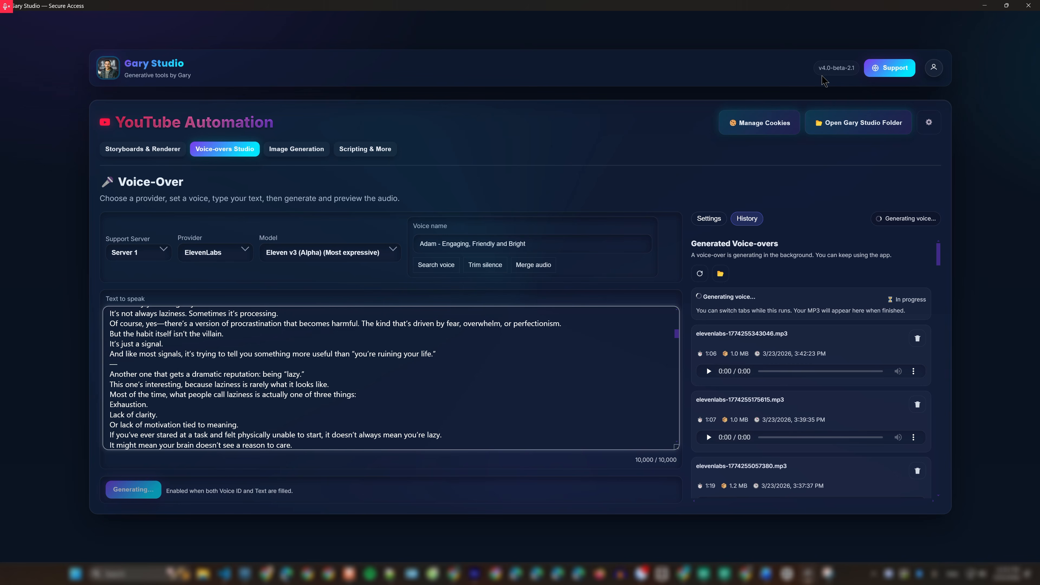
# Step: Add elevenlabs-1774255343046.mp3 and elevenlabs-1774255175615.mp3 to the list of audio files for merging
pyautogui.click(533, 267)
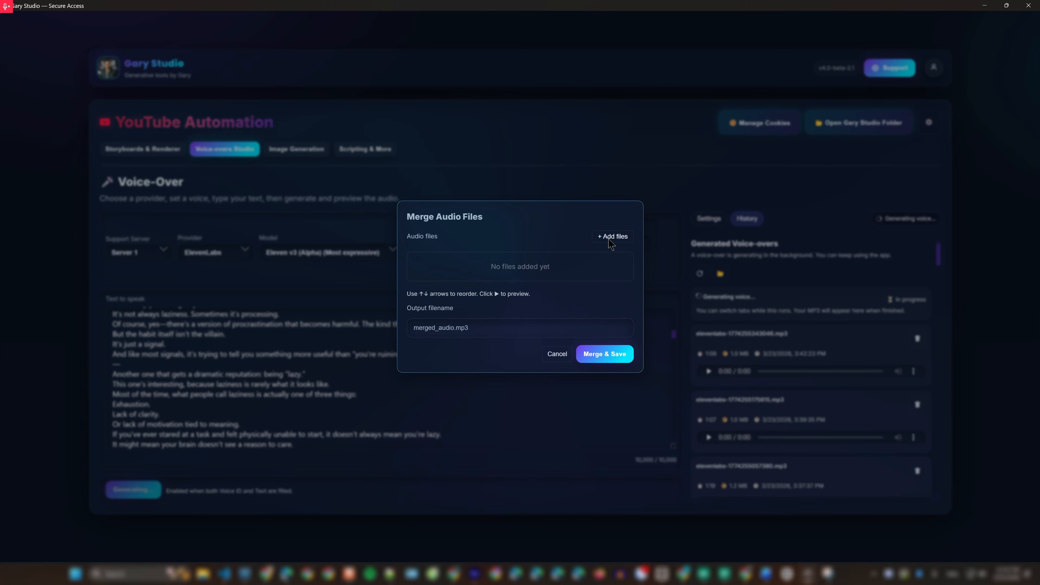
pyautogui.click(612, 236)
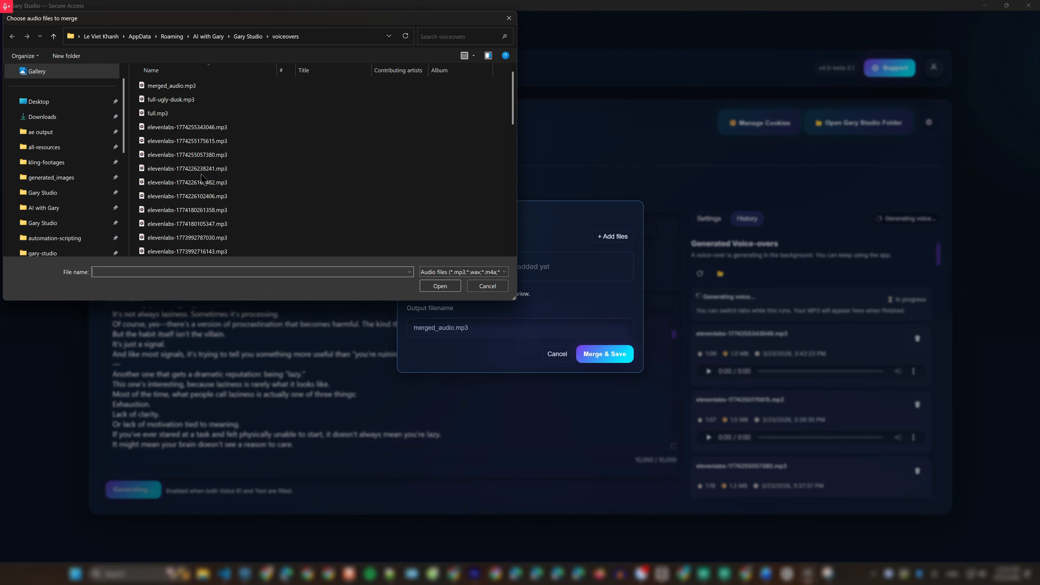
pyautogui.click(184, 127)
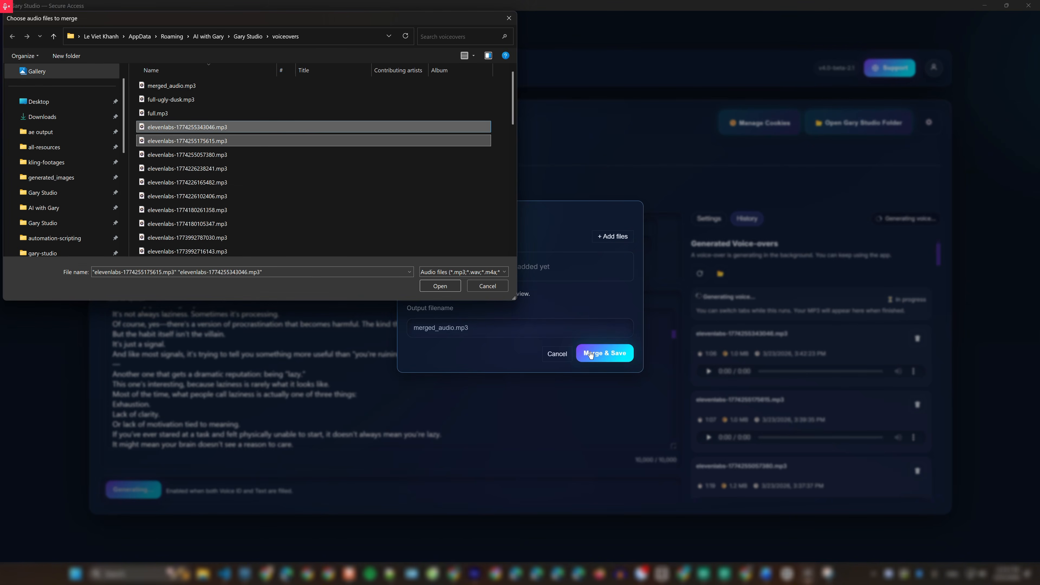
pyautogui.click(438, 286)
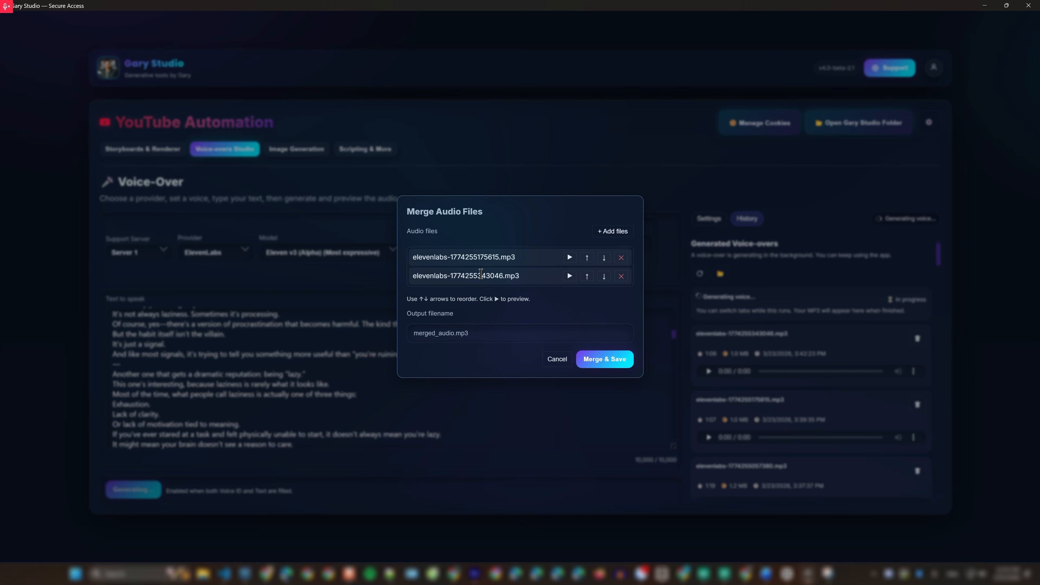
# Step: Move elevenlabs-1774255343046.mp3 to the first position, then merge and save the audio under the output name merged_audio.mp3
pyautogui.click(588, 277)
pyautogui.click(475, 330)
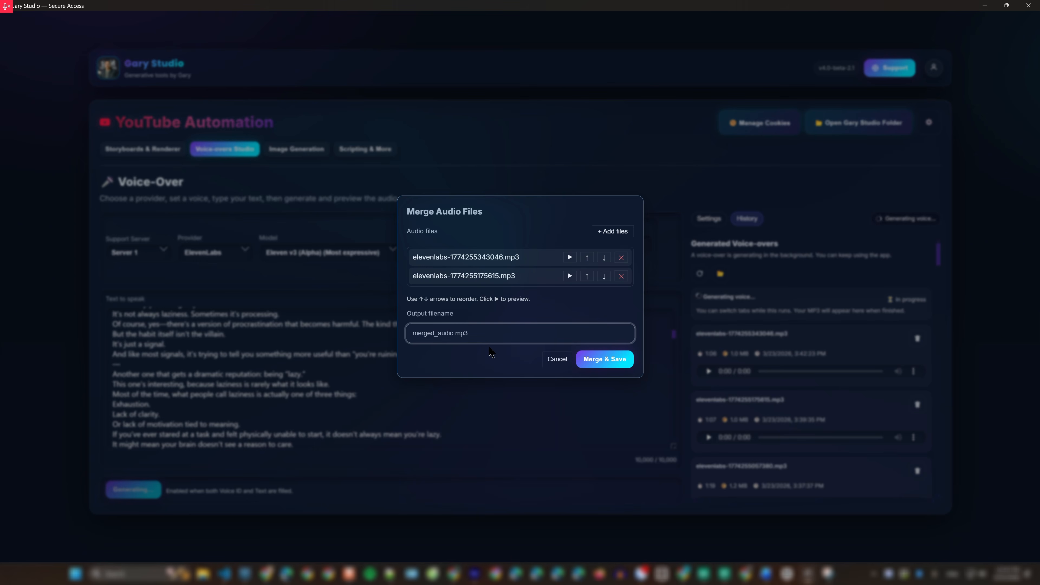
pyautogui.click(599, 367)
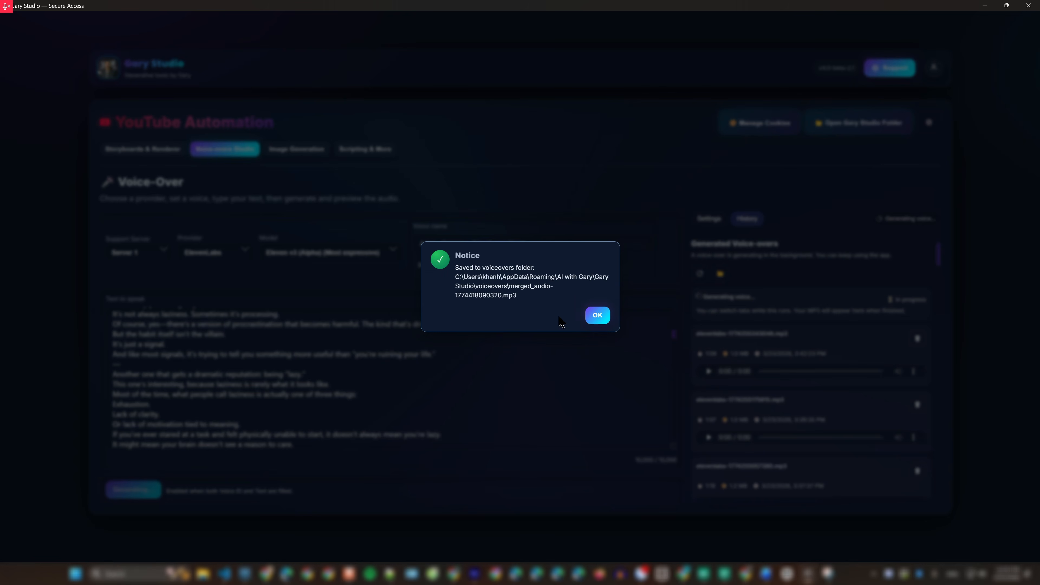
pyautogui.doubleClick(483, 288)
pyautogui.tripleClick(546, 302)
pyautogui.click(597, 315)
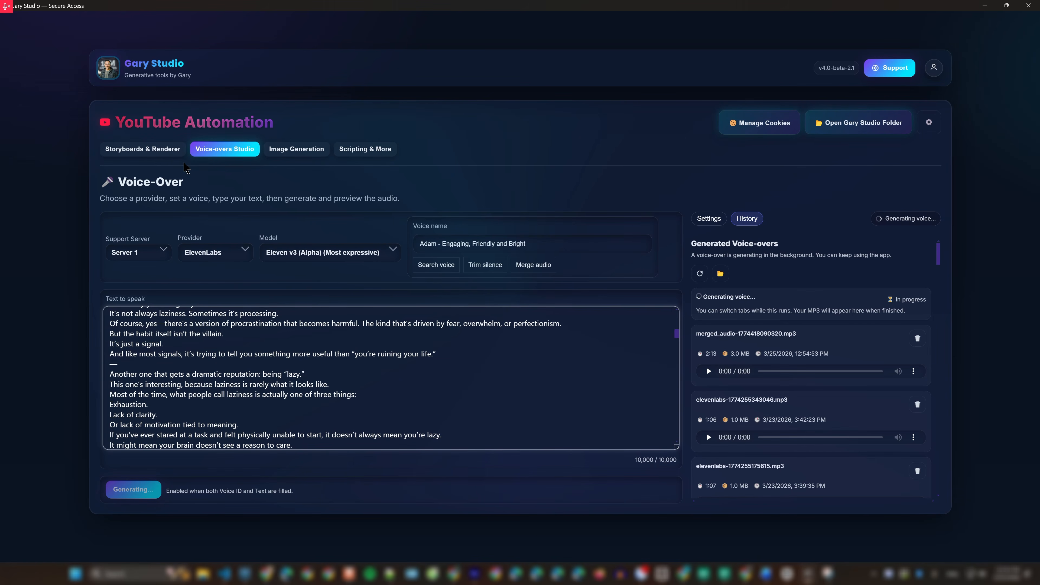
# Step: Start a new storyboard and choose merged_audio-1774418090320.mp3 from the voiceovers folder as the audio to transcribe
pyautogui.click(162, 153)
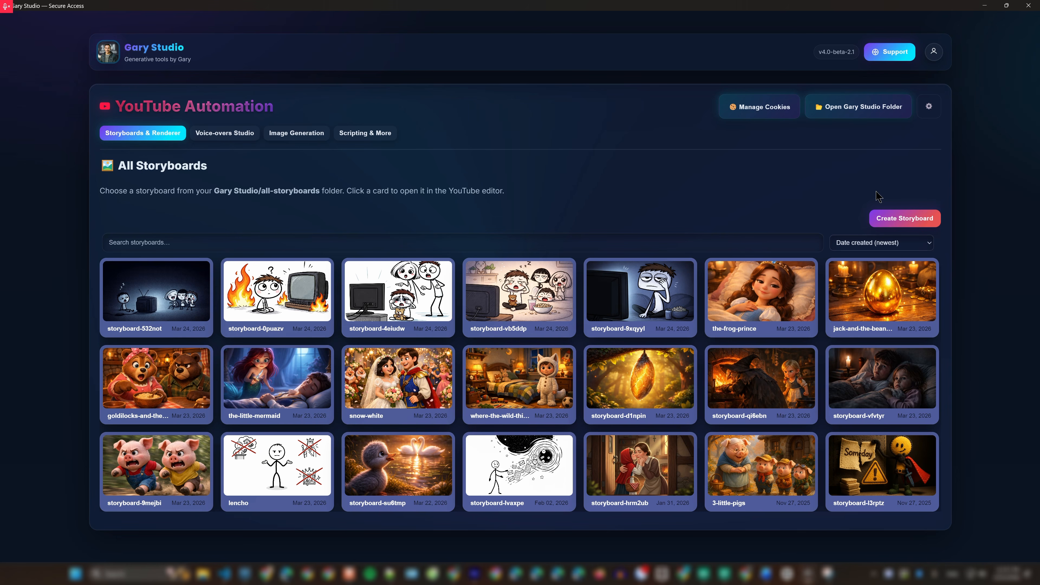
pyautogui.click(892, 217)
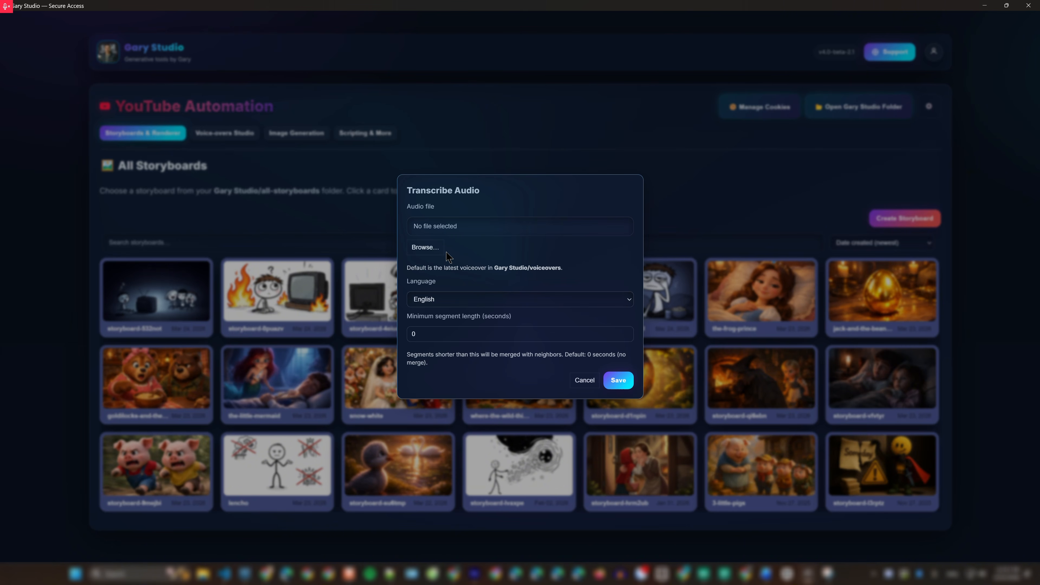
pyautogui.click(433, 251)
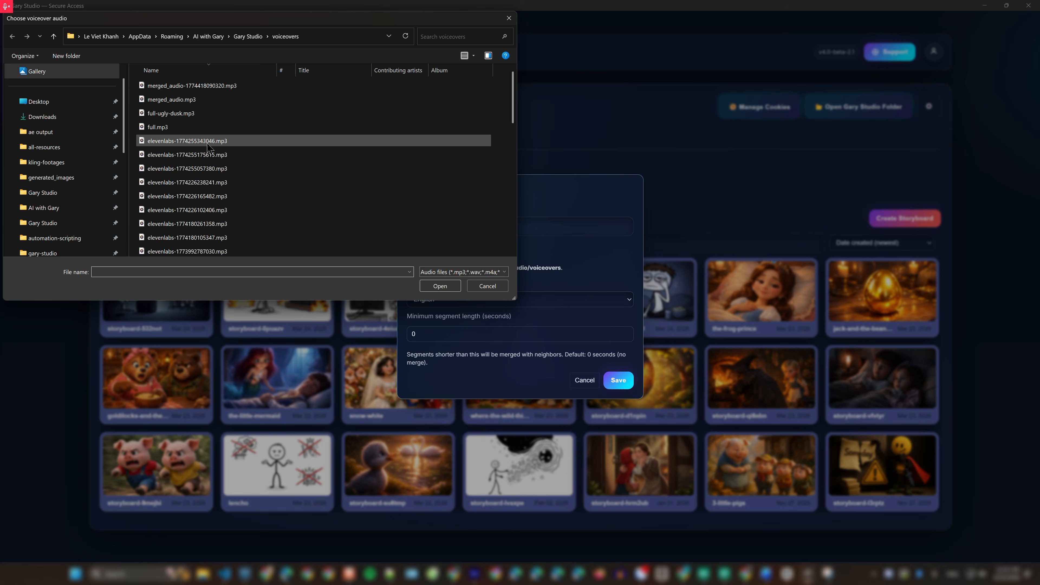
pyautogui.doubleClick(194, 87)
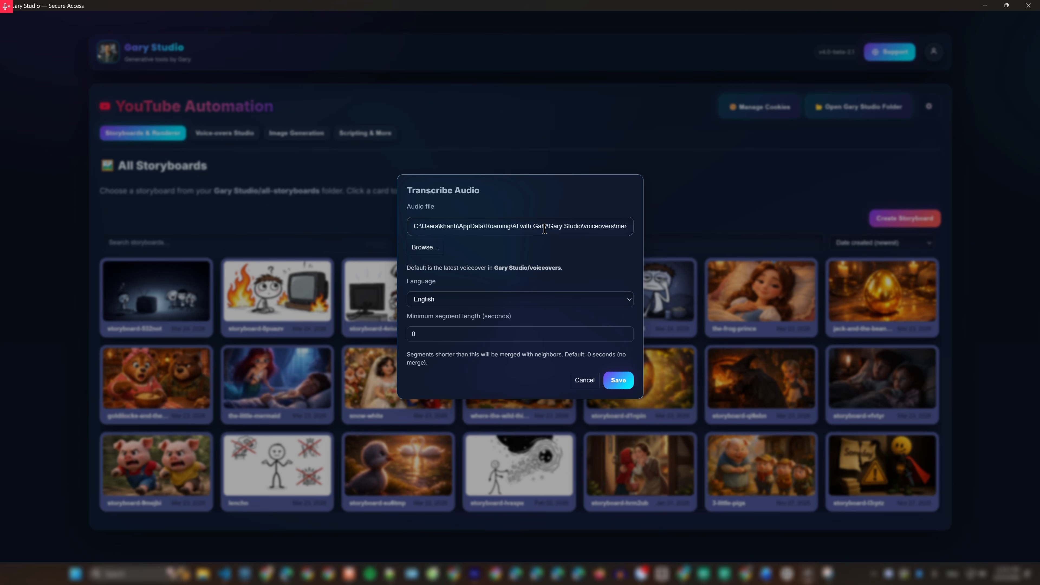
# Step: Transcribe the audio with English as the language and a minimum segment length of 0 seconds
pyautogui.click(550, 303)
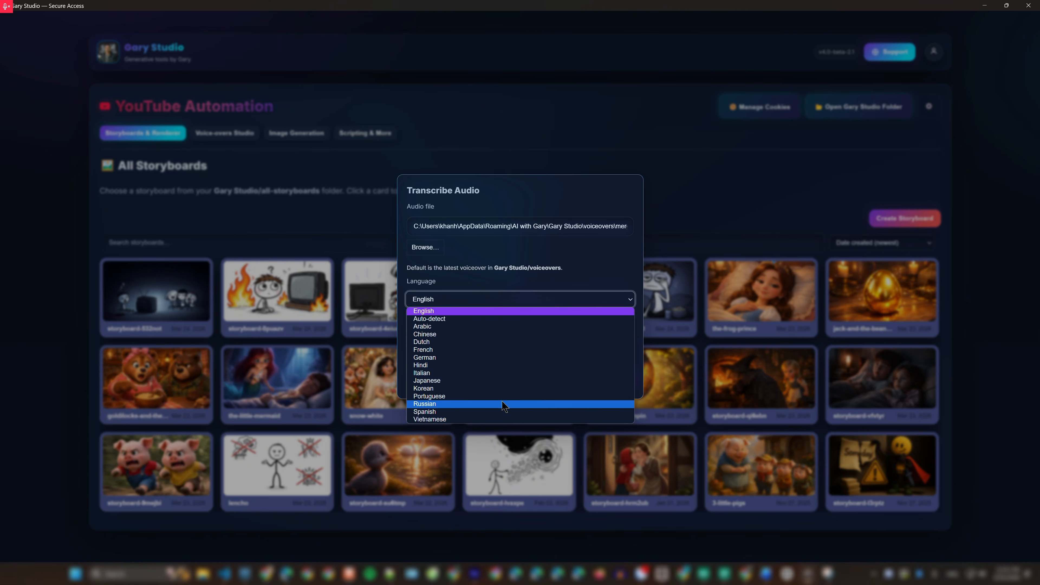
pyautogui.click(425, 312)
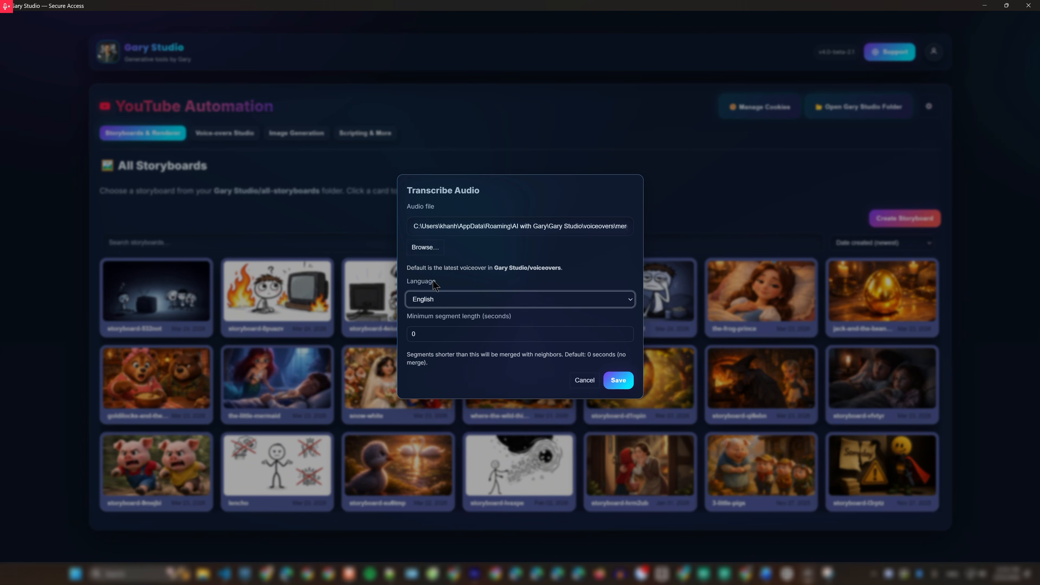
pyautogui.click(442, 335)
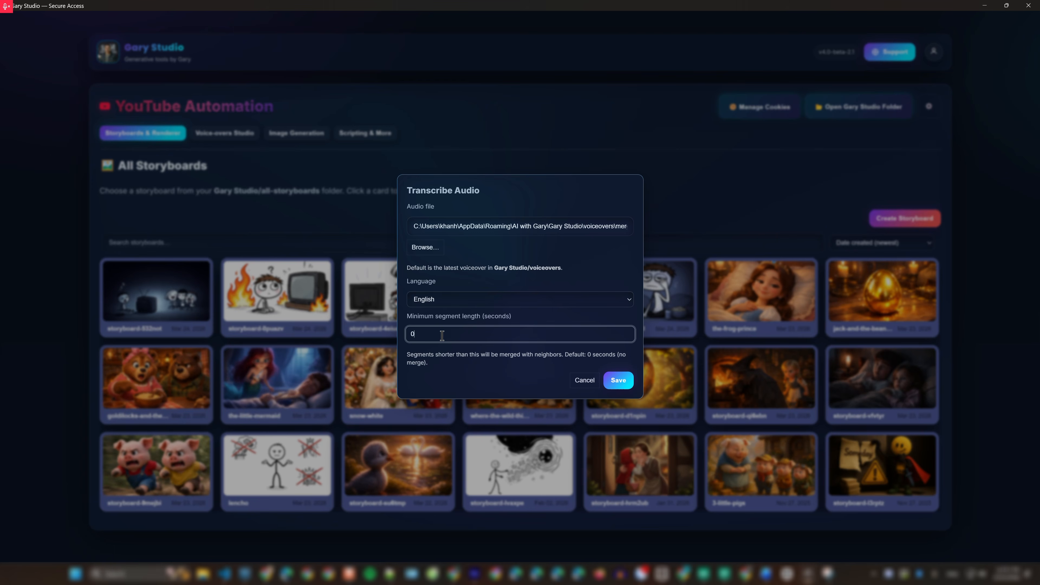
pyautogui.tripleClick(443, 319)
pyautogui.click(526, 319)
pyautogui.click(597, 302)
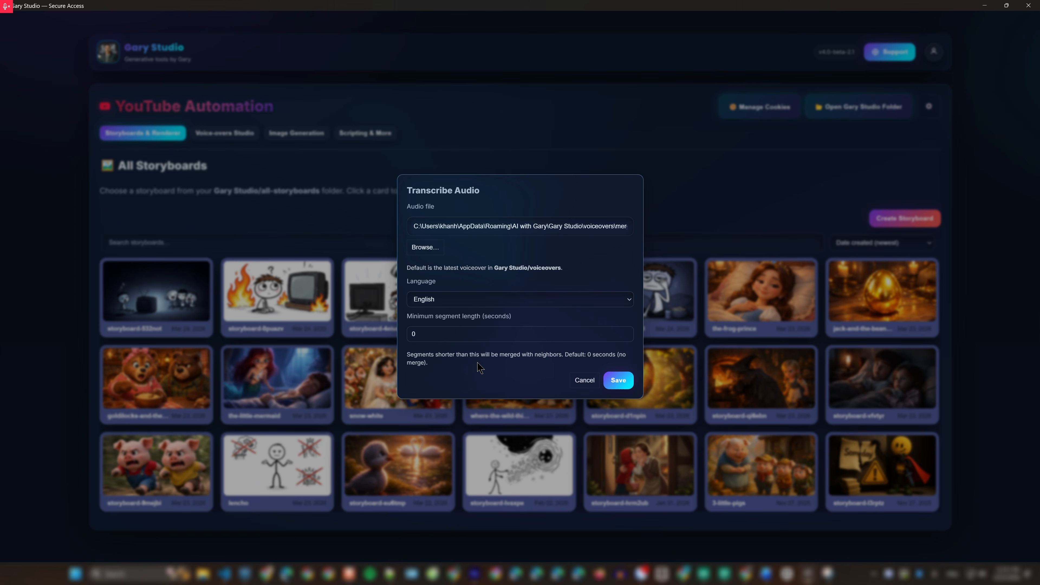
pyautogui.click(490, 338)
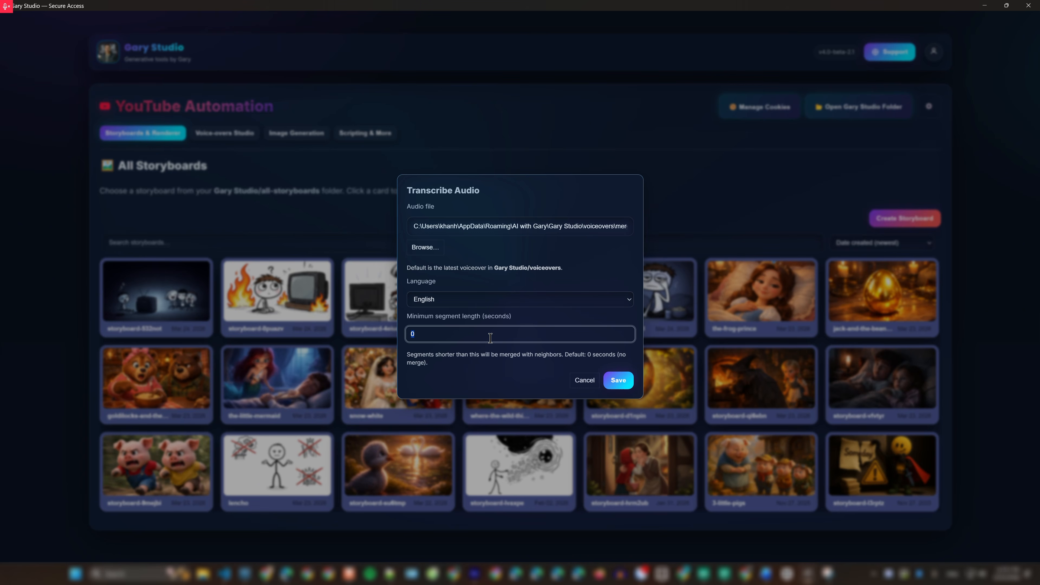
pyautogui.press('Return')
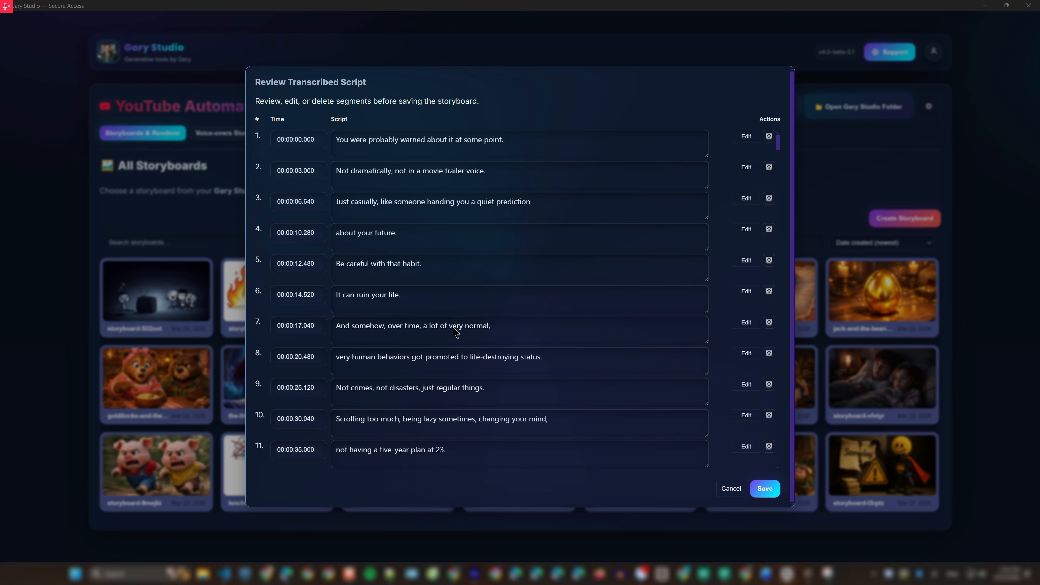
# Step: Look through the transcribed script segments and save them as a storyboard
pyautogui.scroll(-3, 555, 336)
pyautogui.scroll(3, 555, 336)
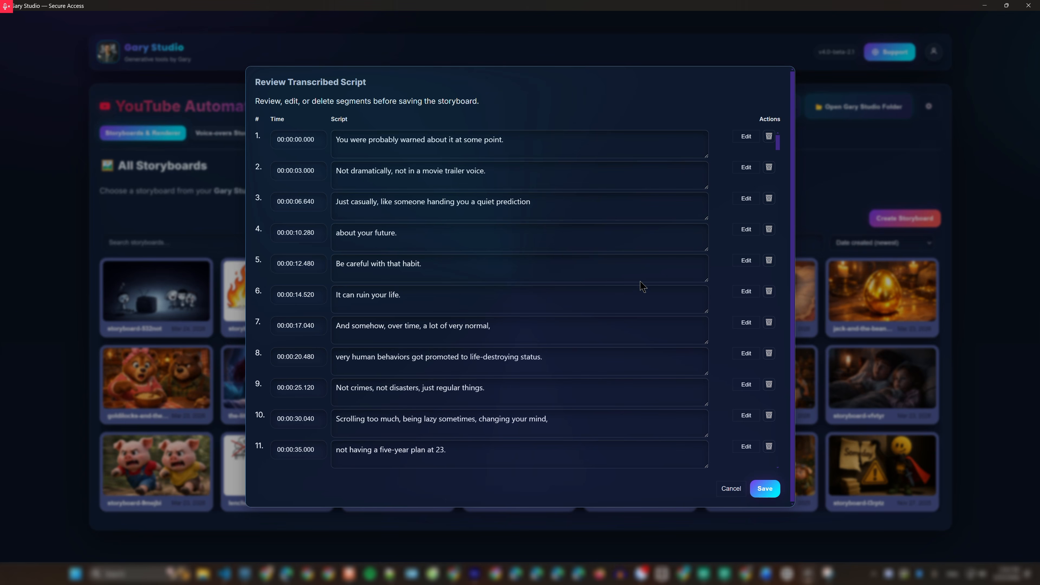
pyautogui.scroll(-15, 641, 288)
pyautogui.scroll(-20, 598, 365)
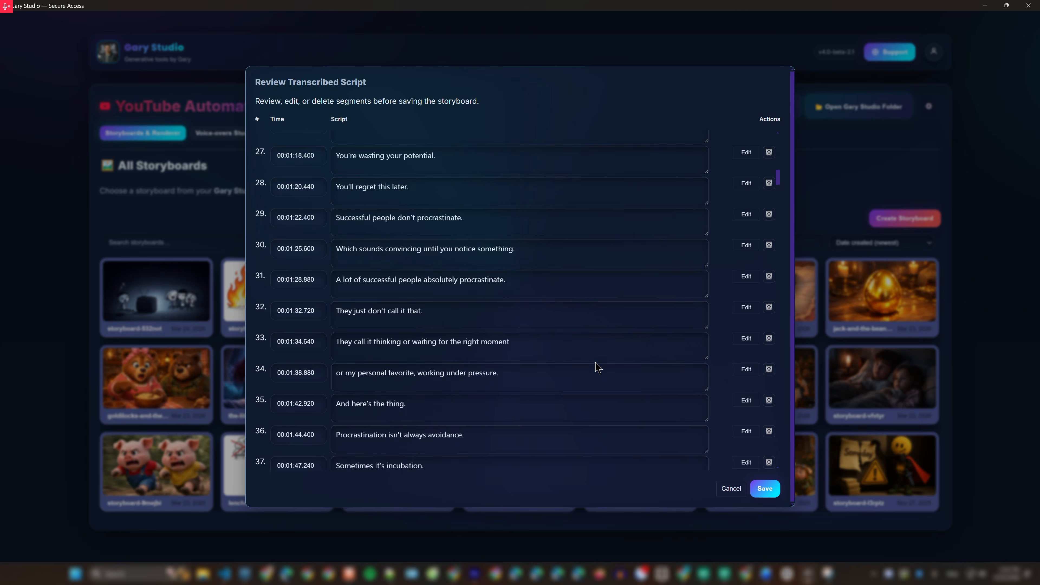
pyautogui.scroll(-20, 597, 368)
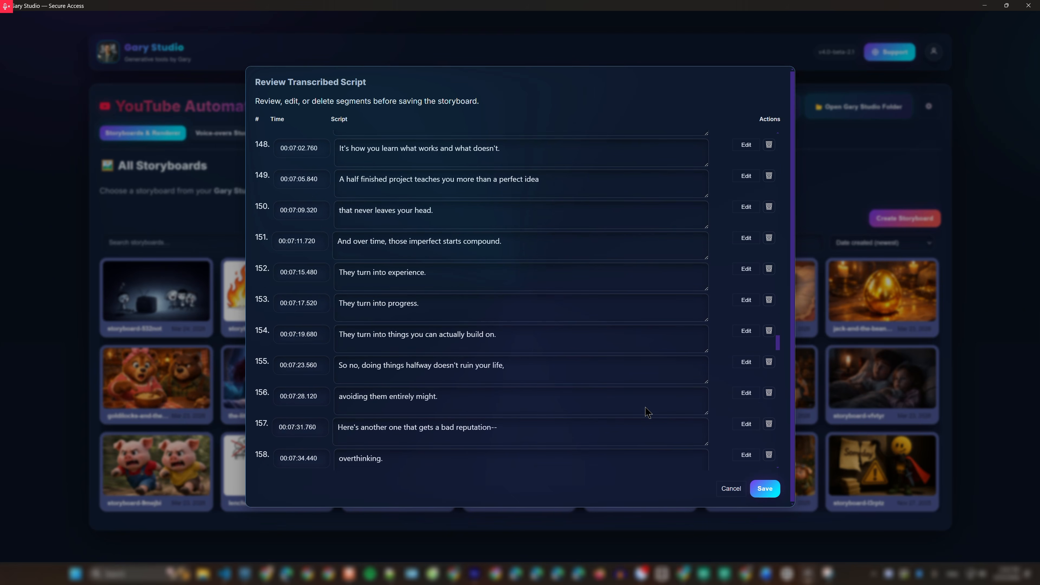
pyautogui.click(765, 489)
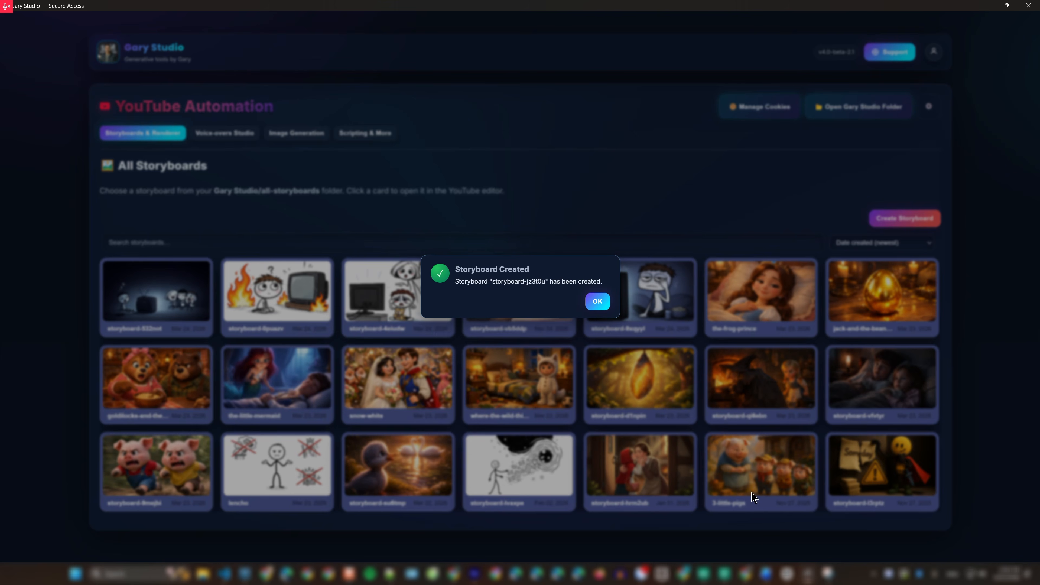
pyautogui.click(598, 301)
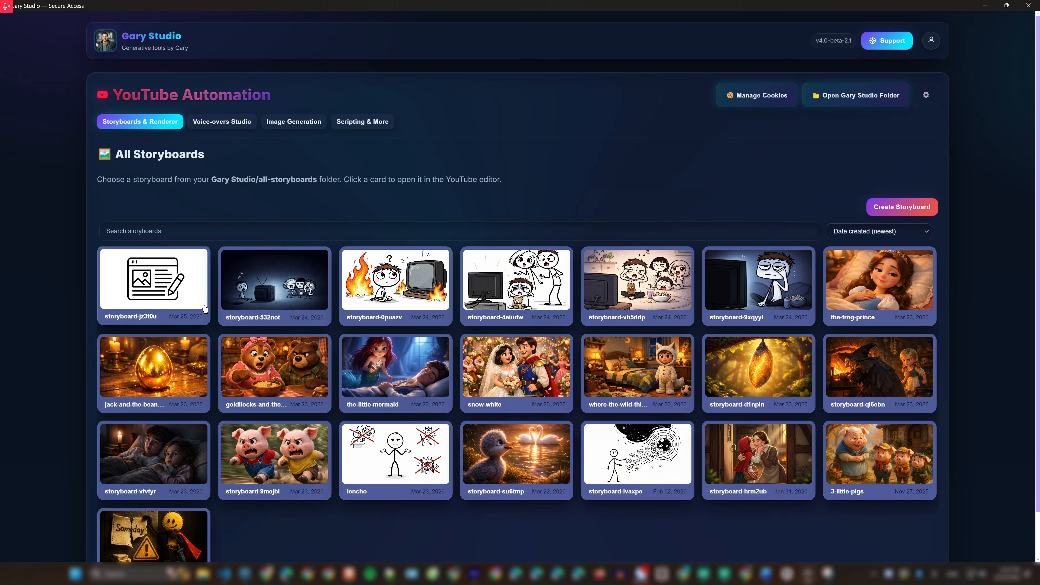
# Step: Open the newly created storyboard and set the aspect ratio of its images to 16:9 landscape
pyautogui.click(162, 282)
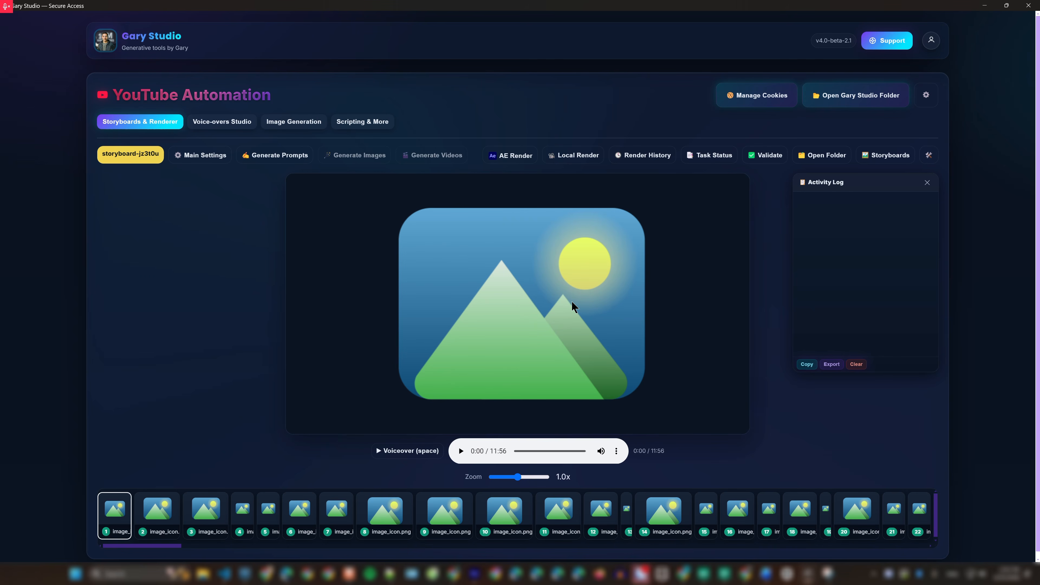
pyautogui.click(218, 163)
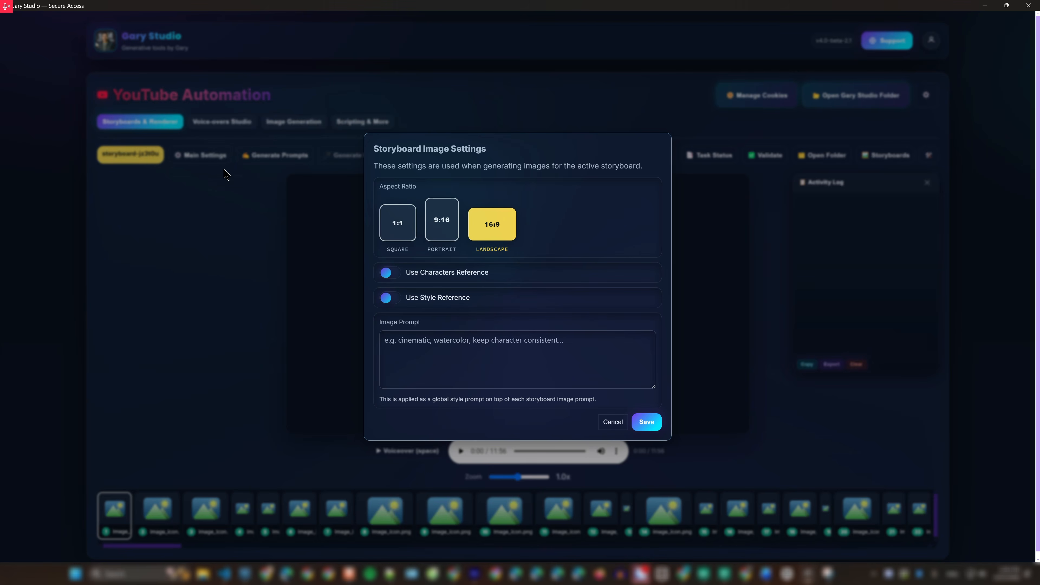
pyautogui.click(387, 235)
pyautogui.click(455, 238)
pyautogui.click(483, 234)
pyautogui.click(448, 223)
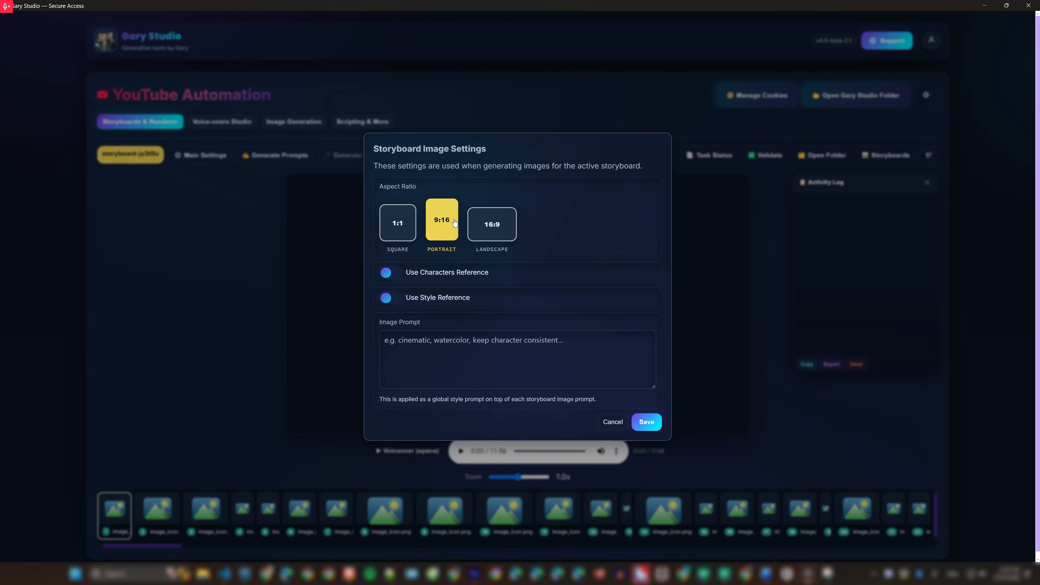
pyautogui.click(501, 233)
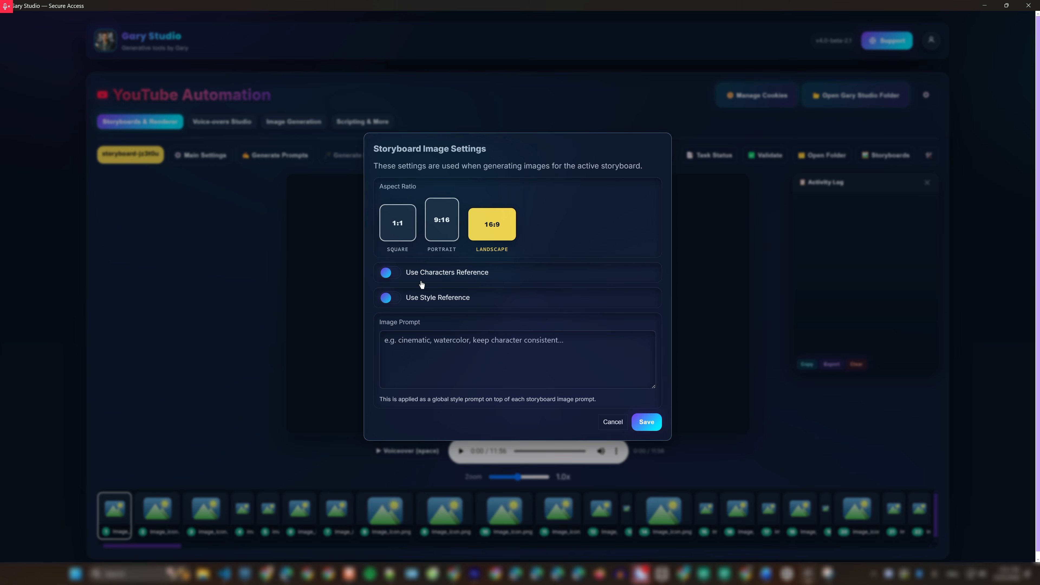
# Step: Leave the style reference off, enable the characters reference, and load the seven stick-figure character images
pyautogui.click(456, 308)
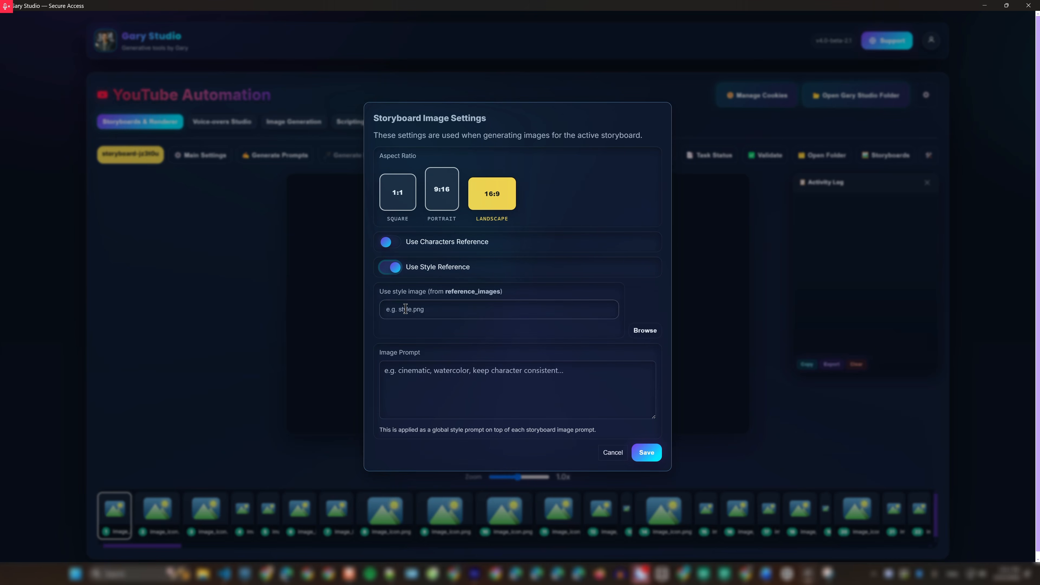
pyautogui.click(439, 270)
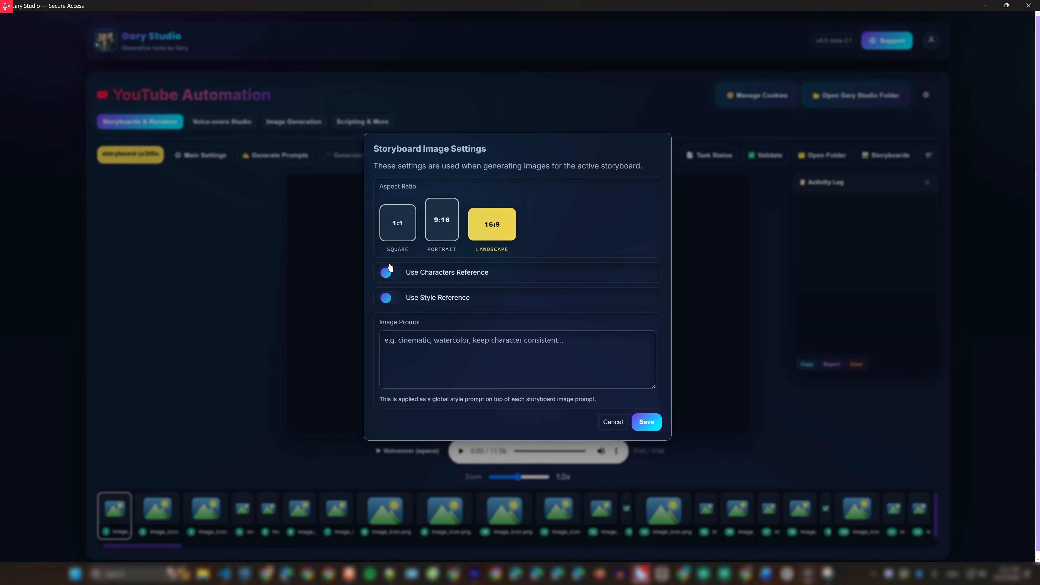
pyautogui.click(434, 279)
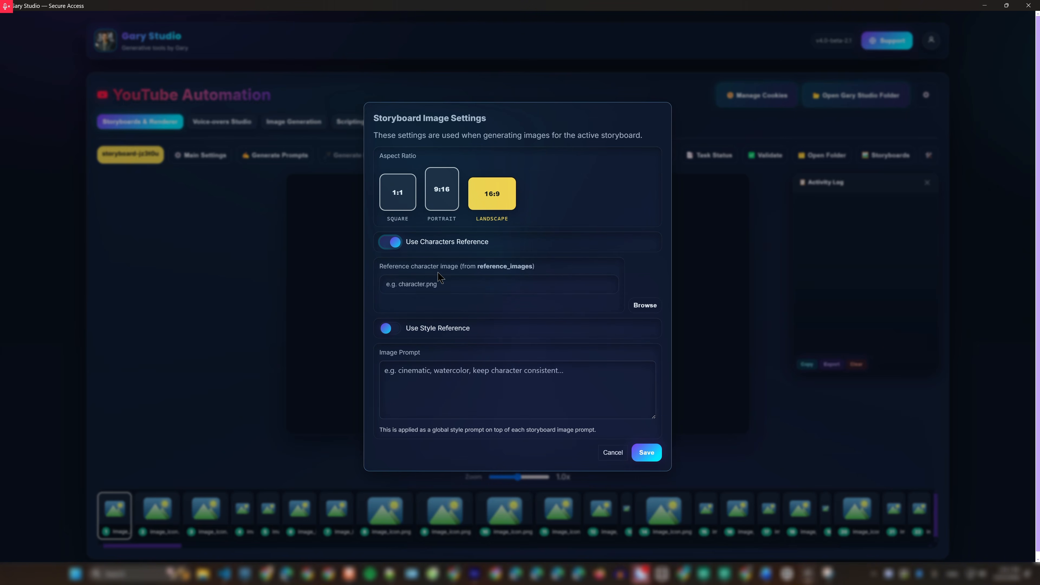
pyautogui.click(432, 285)
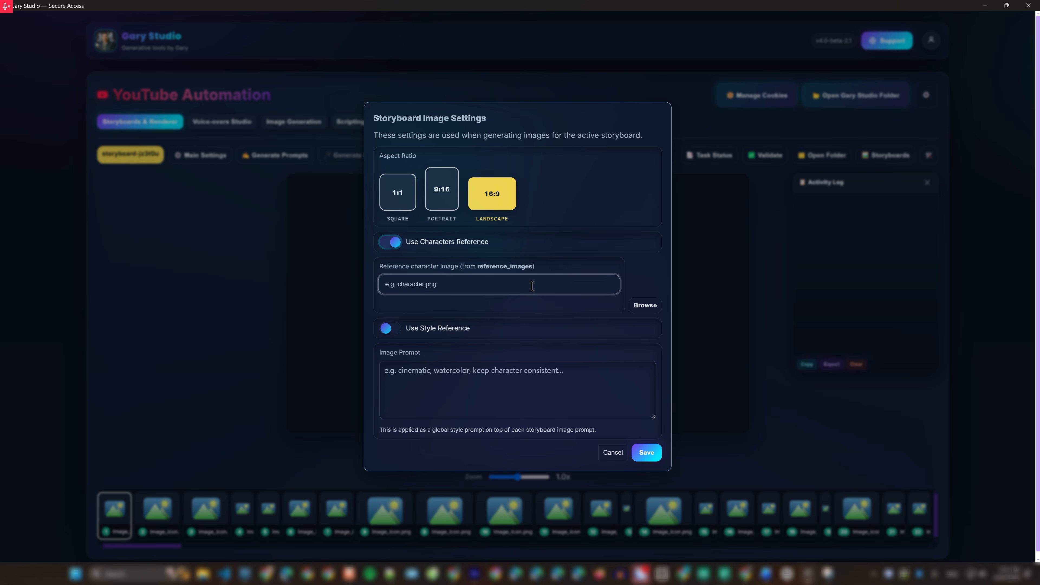
pyautogui.click(650, 309)
# Step: Enter and save the image prompt "stick figure style, pick my characters to generate image, can add elements & other character if it's mentioned in the prompt"
pyautogui.click(468, 403)
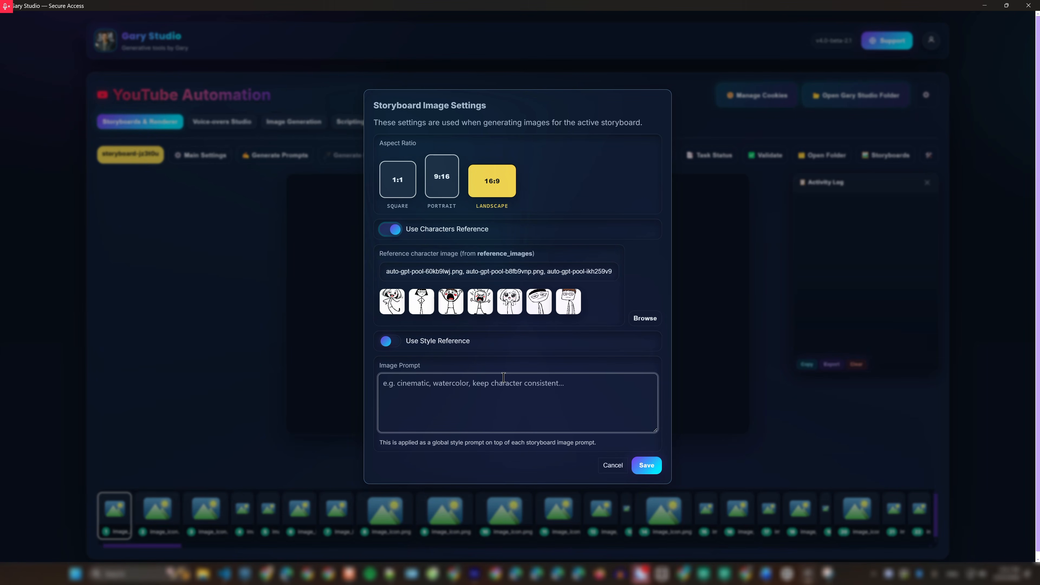
pyautogui.write("stick figure style, pick my characters to generate image, can add elements & other character if it's mentioned in the prompt")
pyautogui.click(391, 384)
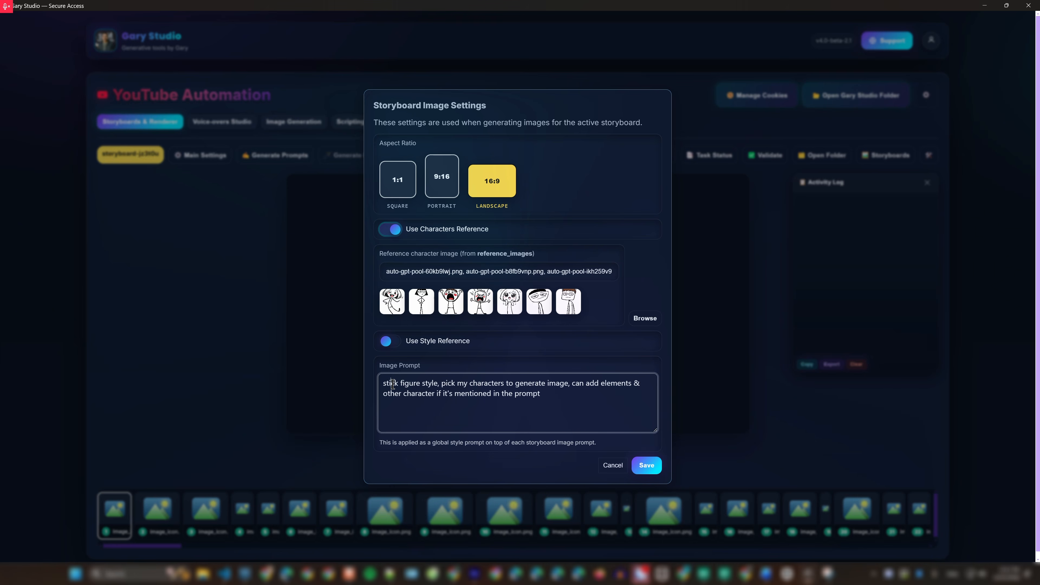
pyautogui.doubleClick(553, 385)
pyautogui.click(611, 392)
pyautogui.doubleClick(612, 389)
pyautogui.click(484, 394)
pyautogui.doubleClick(477, 394)
pyautogui.doubleClick(540, 396)
pyautogui.click(578, 396)
pyautogui.tripleClick(557, 384)
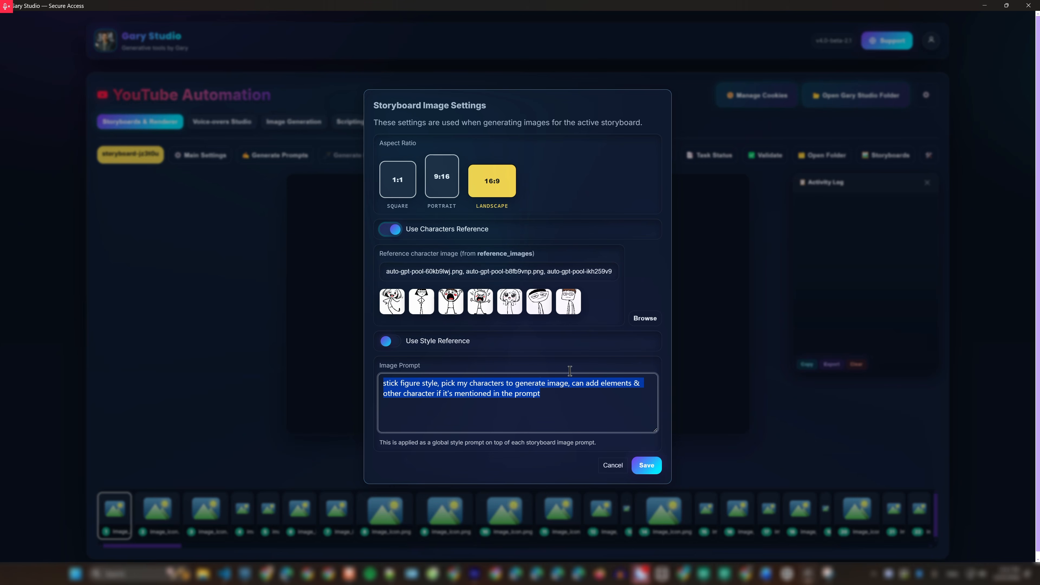
pyautogui.click(577, 393)
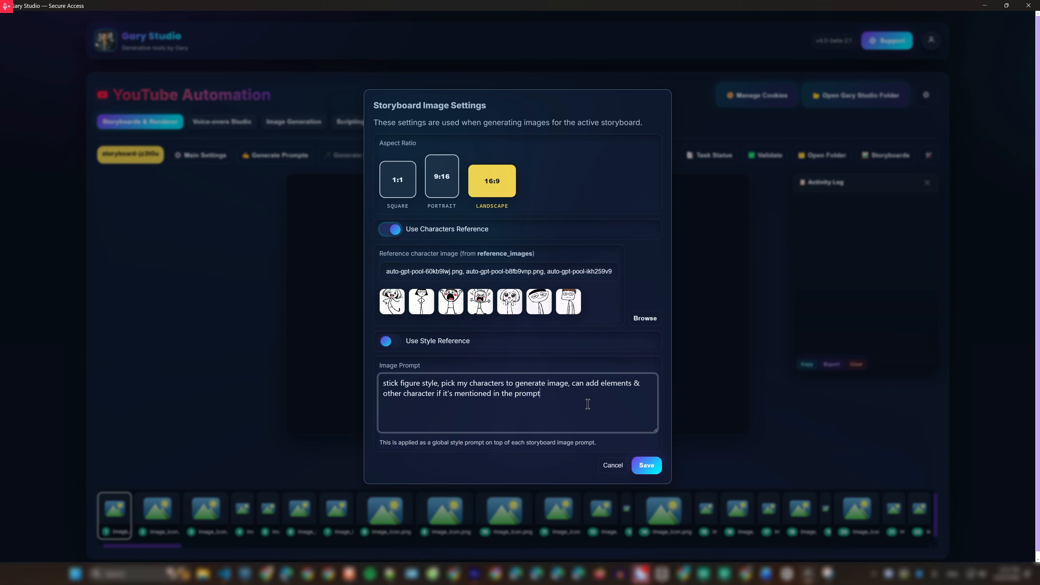
pyautogui.click(650, 465)
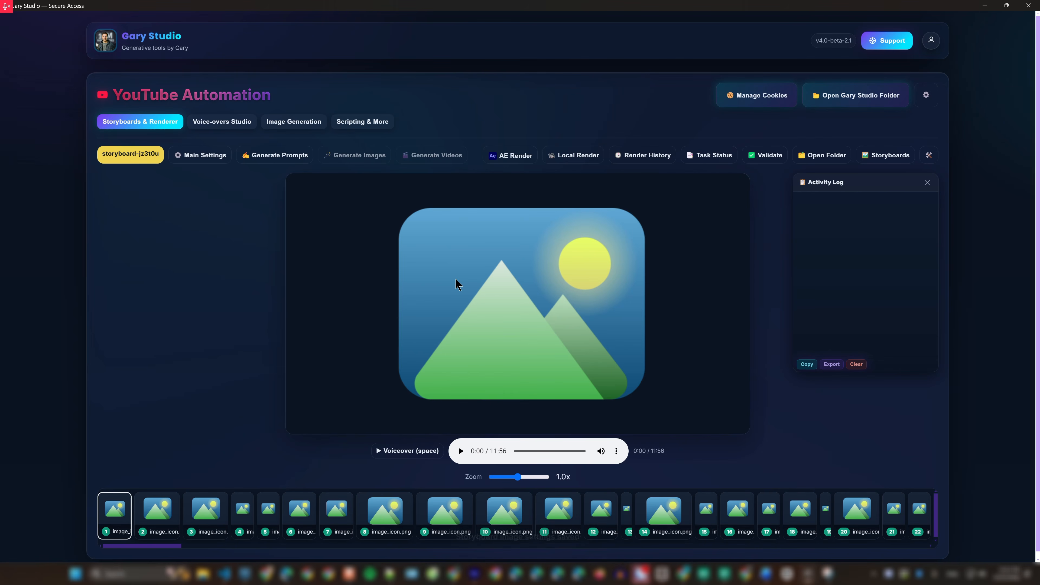
# Step: Switch to ChatGPT and examine the character-description prompt together with an enlarged view of its attached thumbnail screenshot
pyautogui.hotkey('alt', 'Tab')
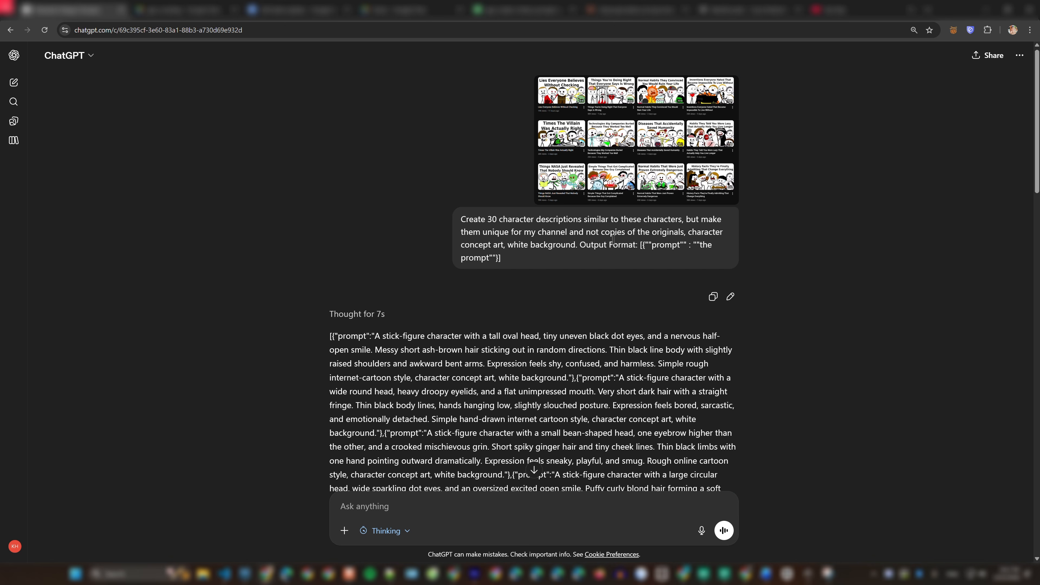
pyautogui.tripleClick(517, 248)
pyautogui.click(634, 262)
pyautogui.click(625, 170)
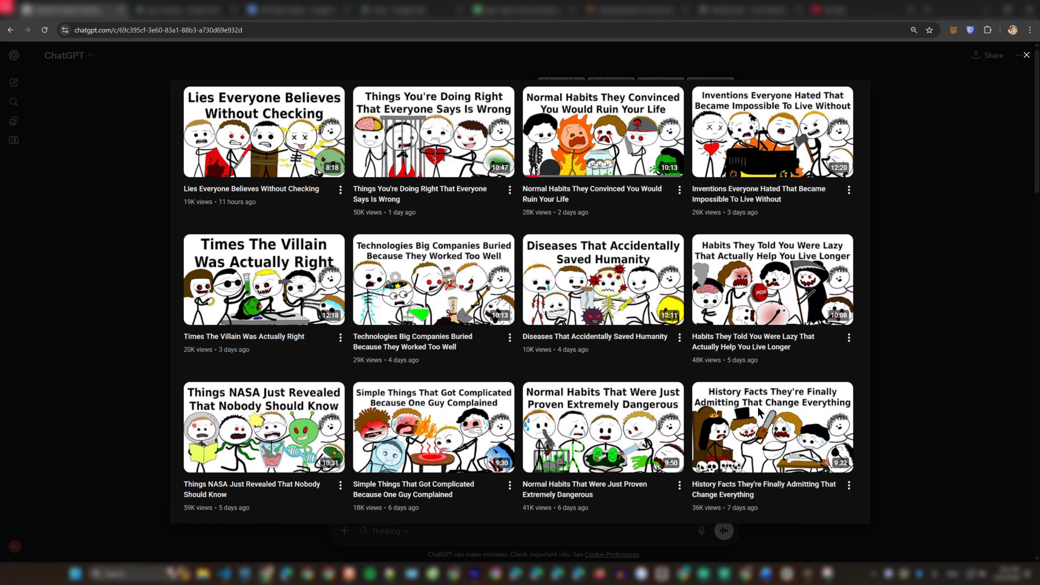
pyautogui.click(883, 265)
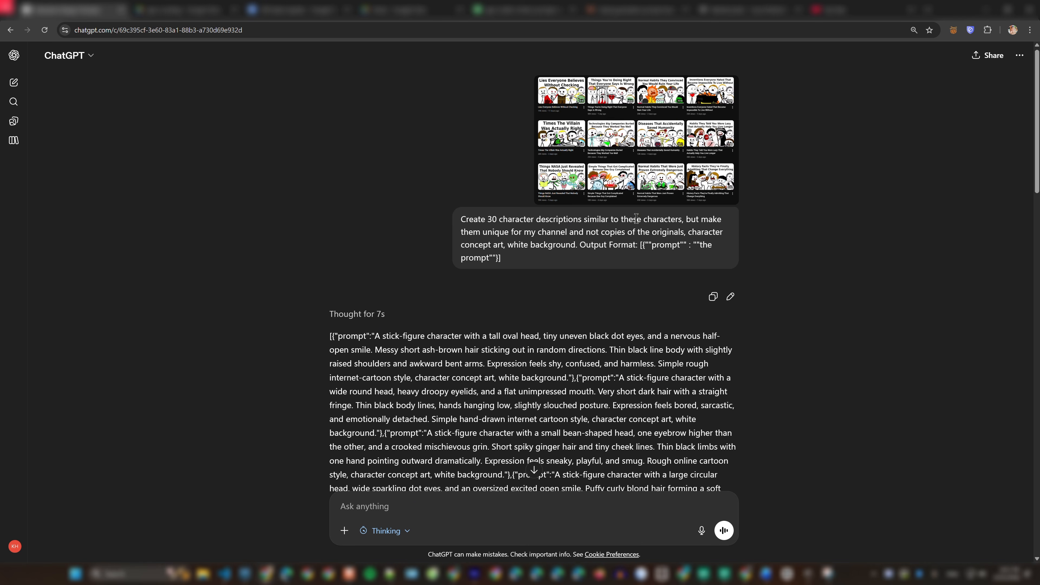
# Step: Read the prompt's wording on unique characters and output format, and view the generated stick-figure descriptions
pyautogui.doubleClick(555, 232)
pyautogui.click(655, 233)
pyautogui.doubleClick(666, 233)
pyautogui.click(712, 233)
pyautogui.moveTo(506, 244); pyautogui.dragTo(598, 262)
pyautogui.click(590, 243)
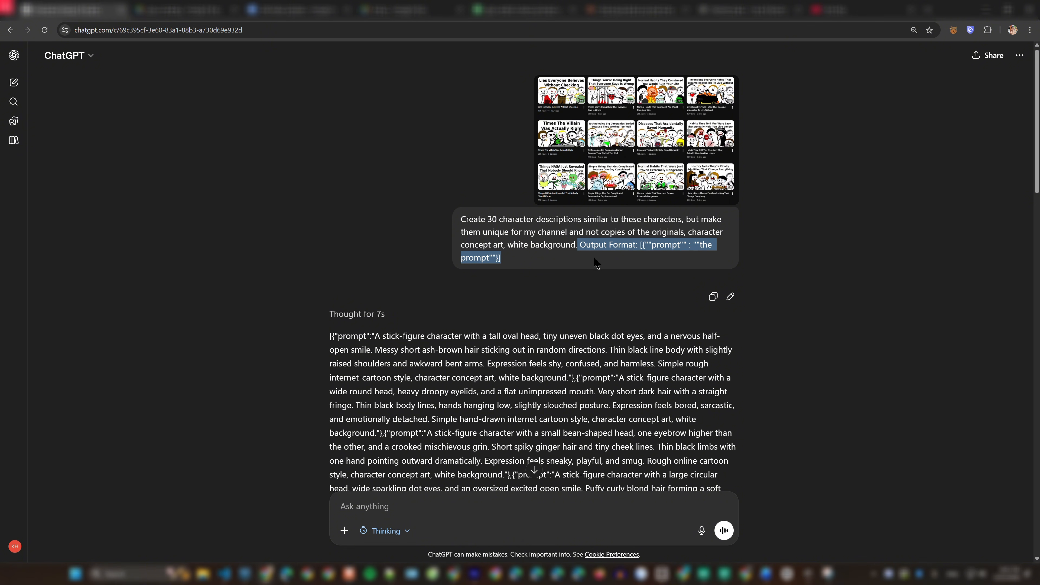
pyautogui.click(618, 262)
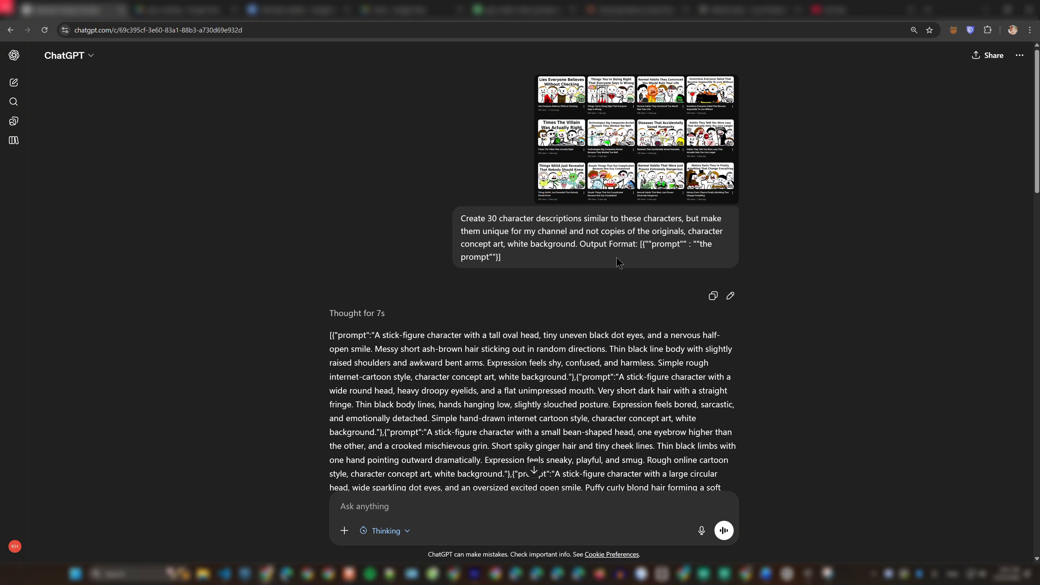
pyautogui.scroll(-2, 532, 258)
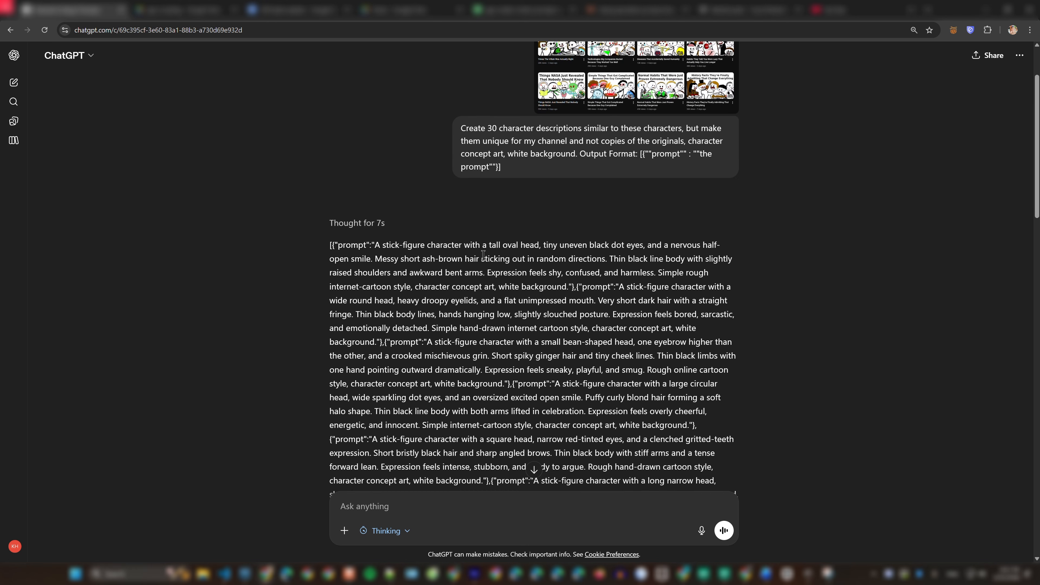
pyautogui.tripleClick(539, 151)
pyautogui.click(538, 188)
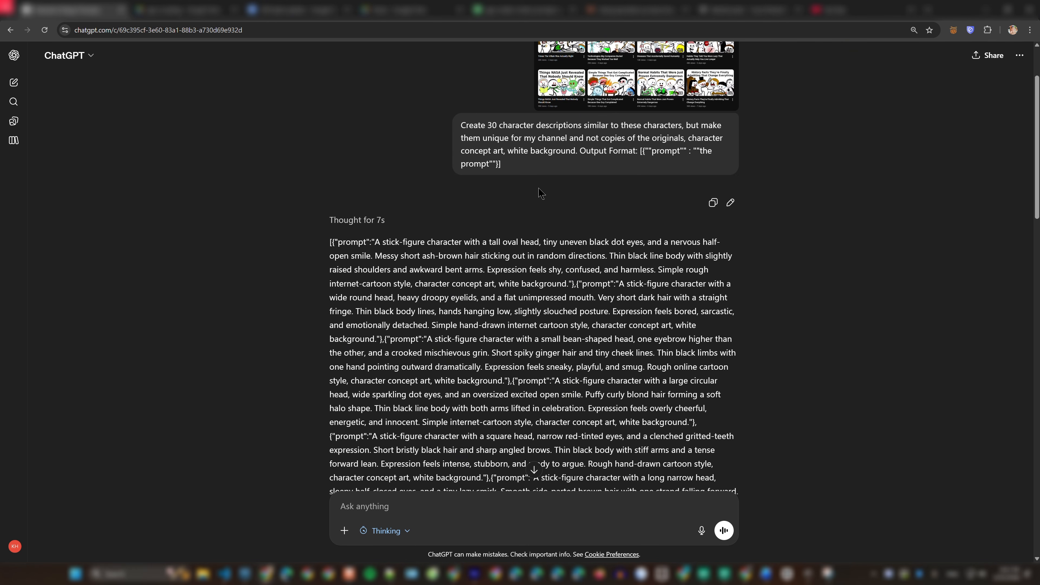
# Step: Copy the entire list of generated stick-figure character prompts from the ChatGPT reply
pyautogui.scroll(-2, 539, 193)
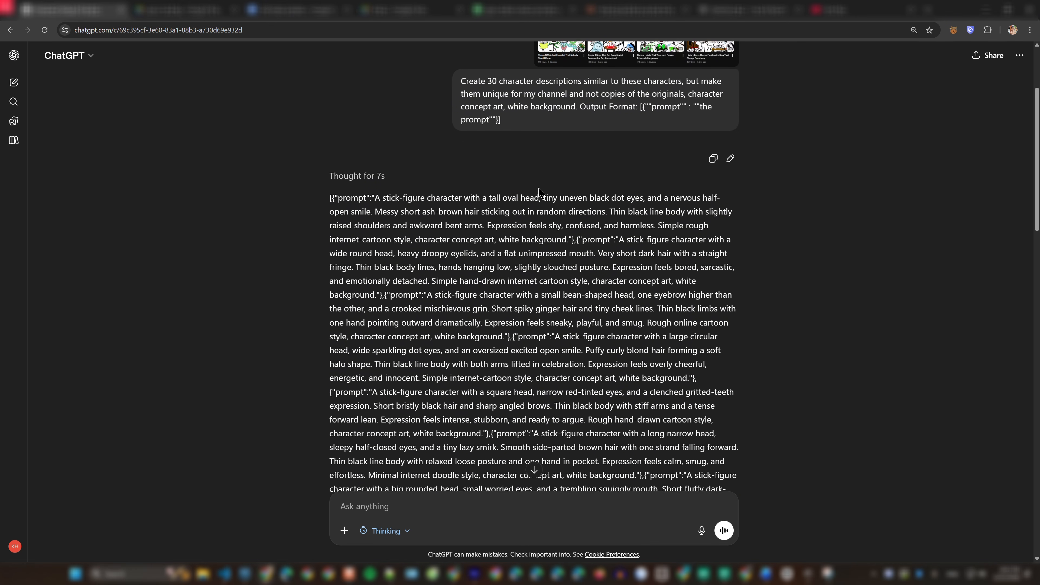
pyautogui.moveTo(330, 153); pyautogui.dragTo(747, 387)
pyautogui.scroll(-11, 547, 305)
pyautogui.scroll(-5, 546, 307)
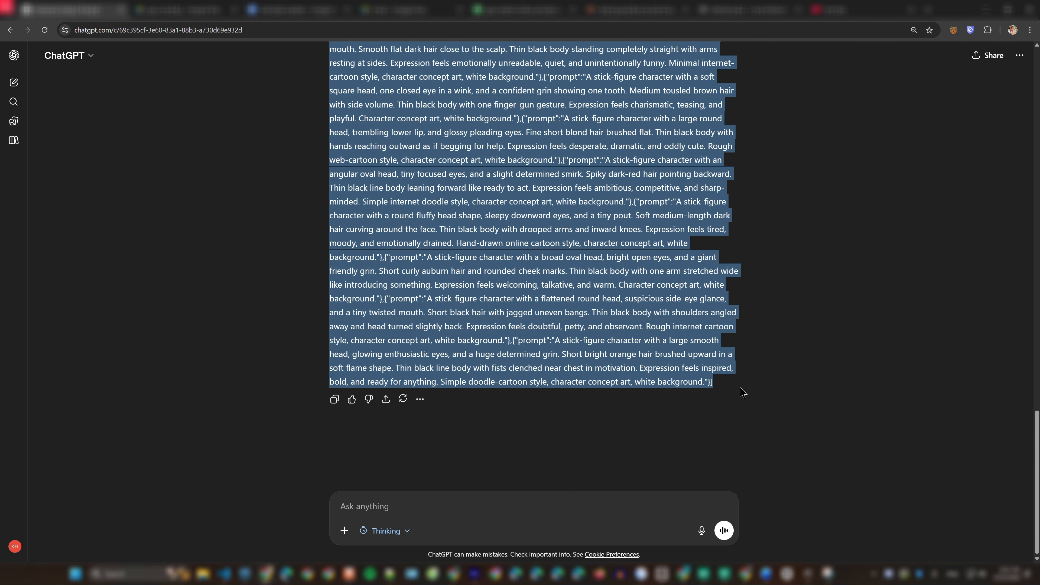
# Step: Switch to Gary Studio's image generation, replace the image prompt with the copied character prompts, and choose the image type
pyautogui.click(767, 557)
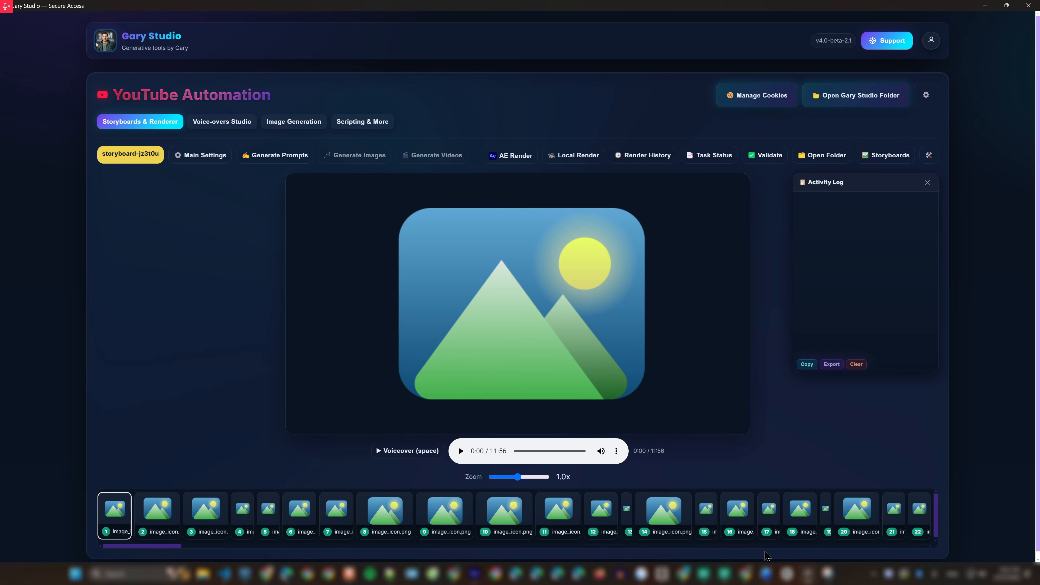
pyautogui.click(306, 123)
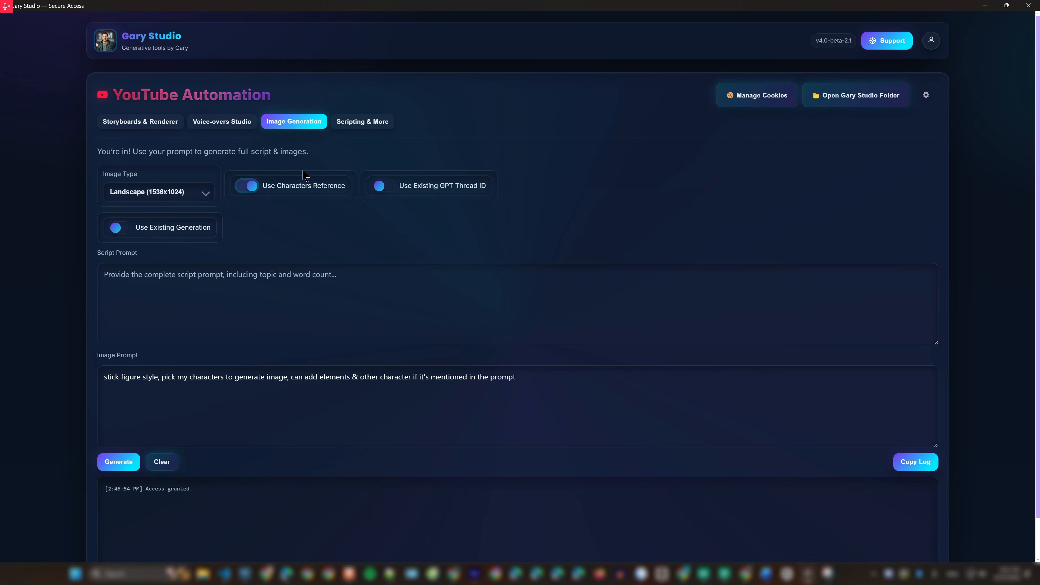
pyautogui.click(262, 407)
pyautogui.hotkey('ctrl', 'a')
pyautogui.hotkey('ctrl', 'v')
pyautogui.scroll(10, 329, 403)
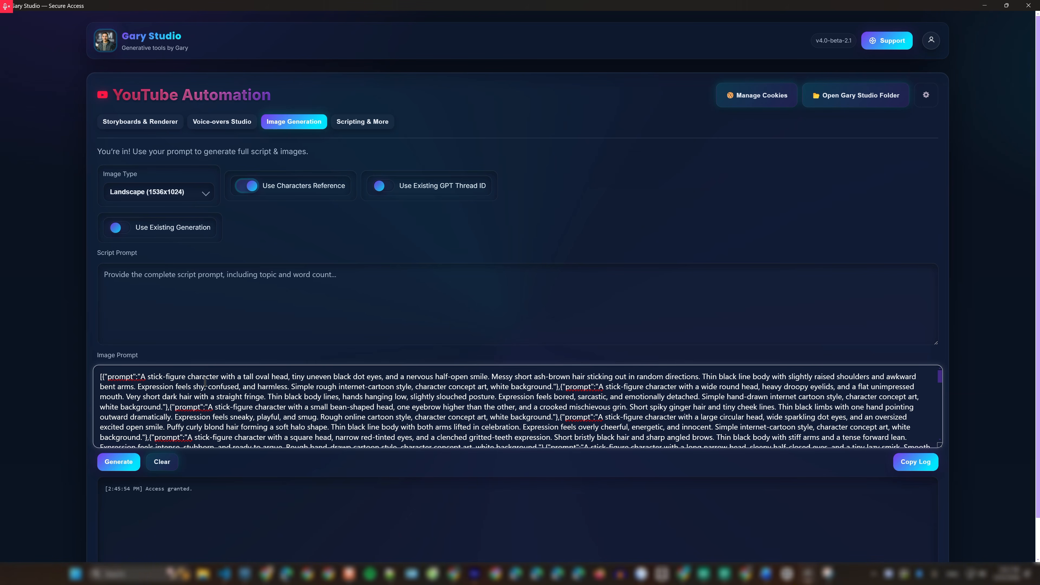
pyautogui.click(178, 197)
pyautogui.click(140, 226)
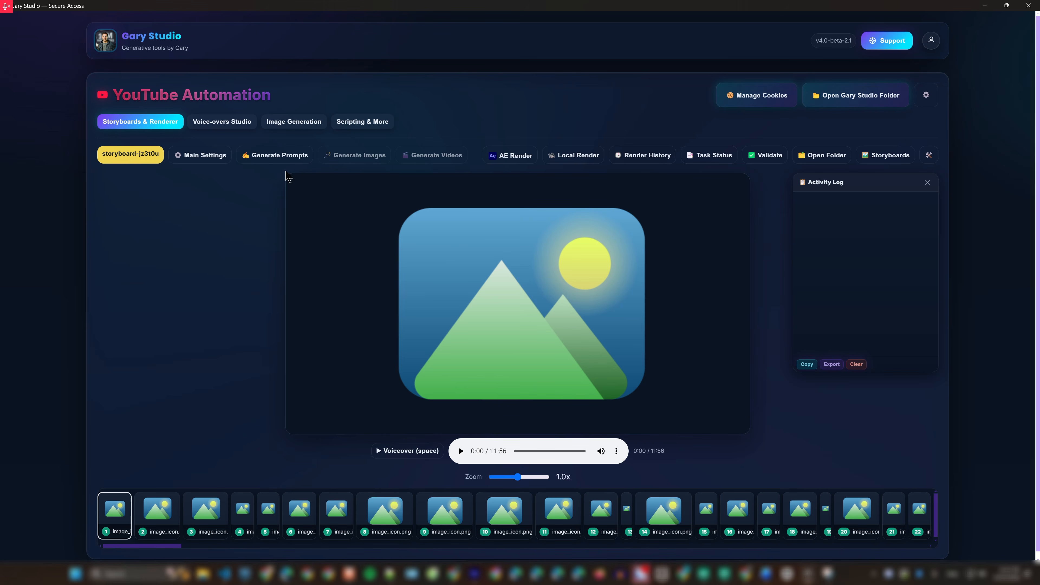
# Step: View the first storyboard segment's meta data, examine its text_image_prompt and text_video_prompt fields, and close it
pyautogui.rightClick(509, 256)
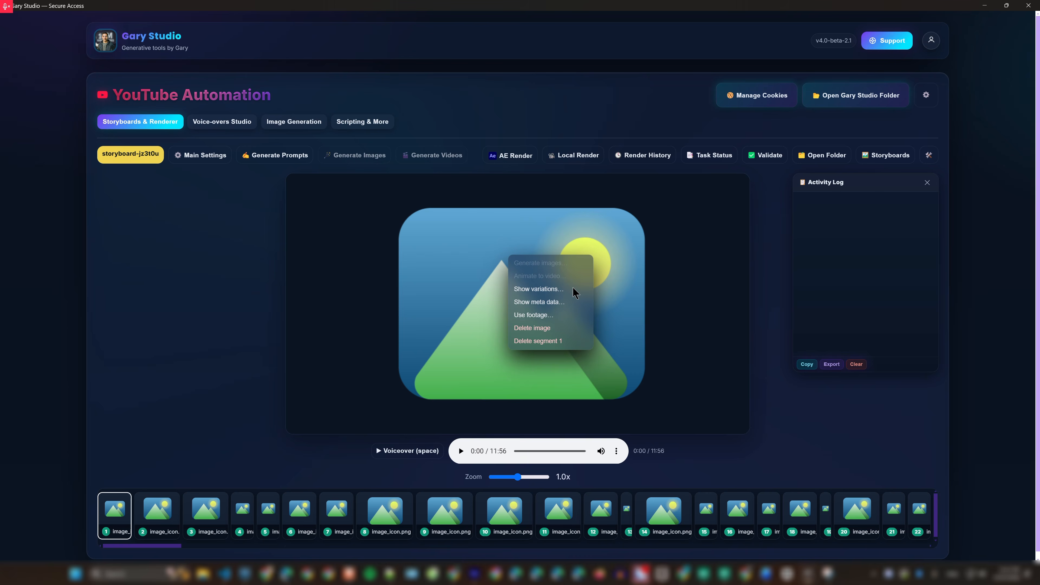
pyautogui.click(537, 303)
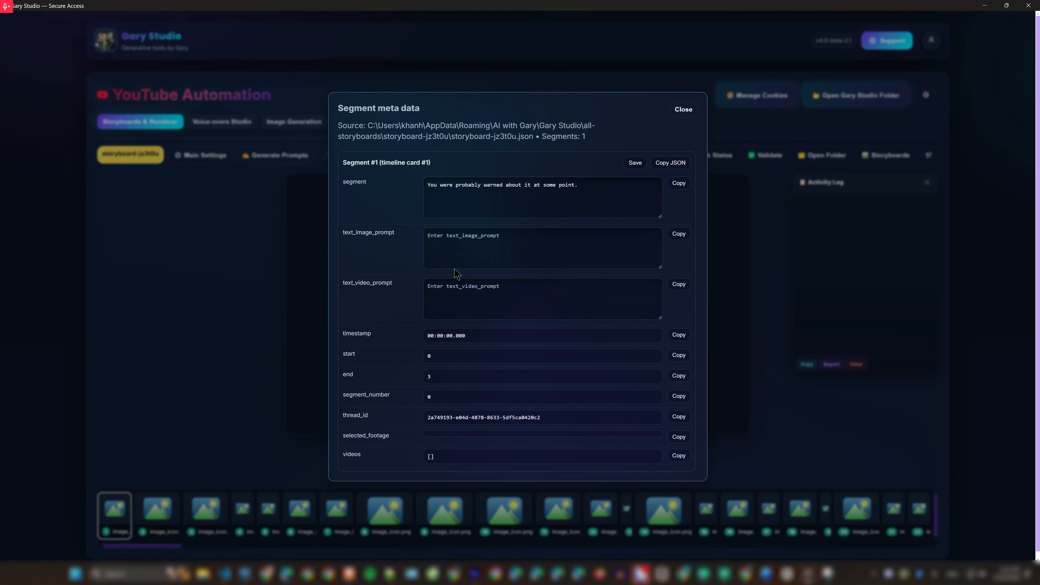
pyautogui.click(476, 246)
pyautogui.doubleClick(372, 235)
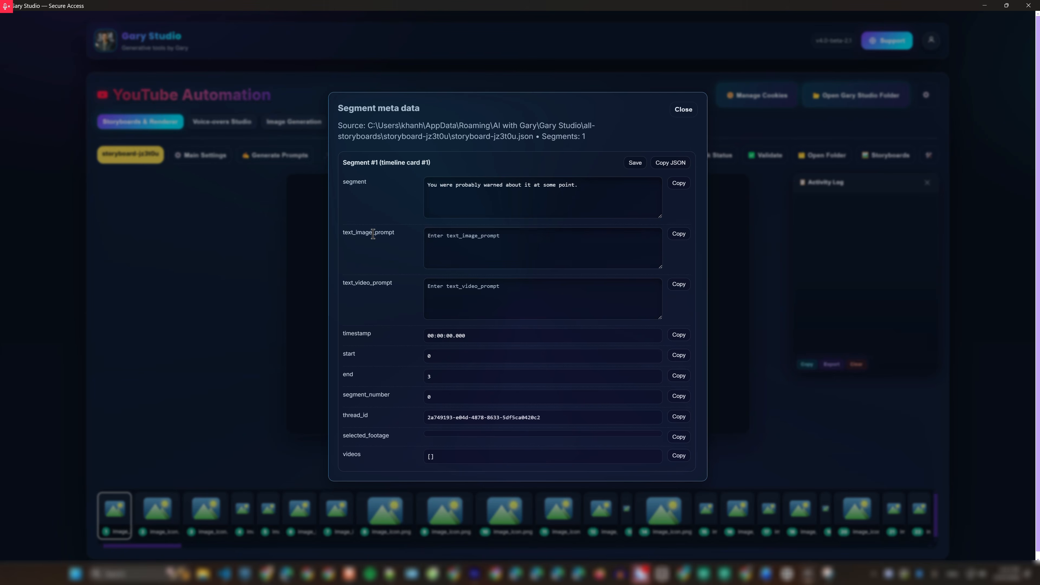
pyautogui.click(381, 282)
pyautogui.doubleClick(380, 282)
pyautogui.click(683, 109)
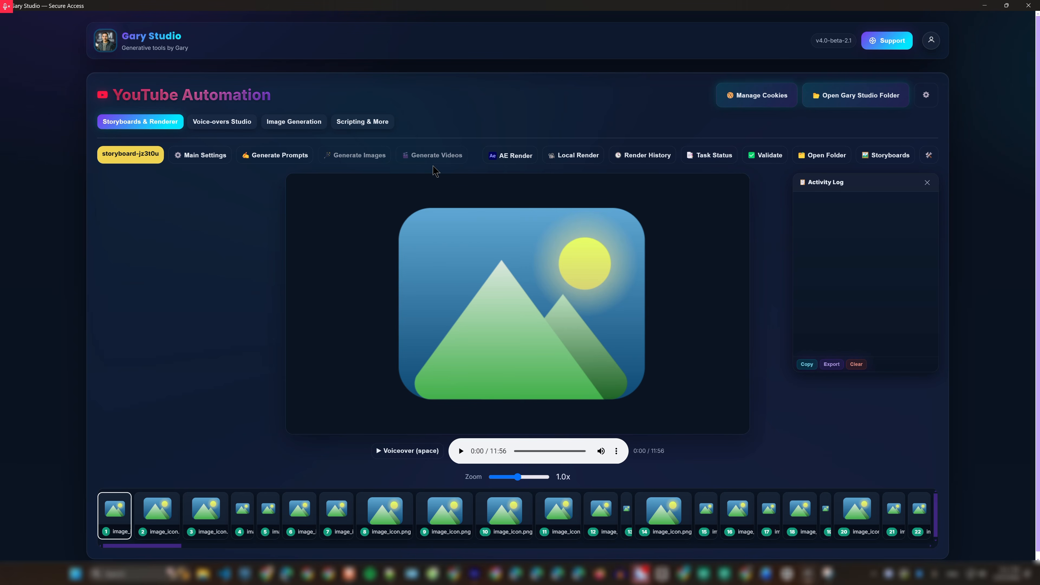
# Step: Generate image prompts for the storyboard segments using the GPT+ Pool option
pyautogui.click(277, 161)
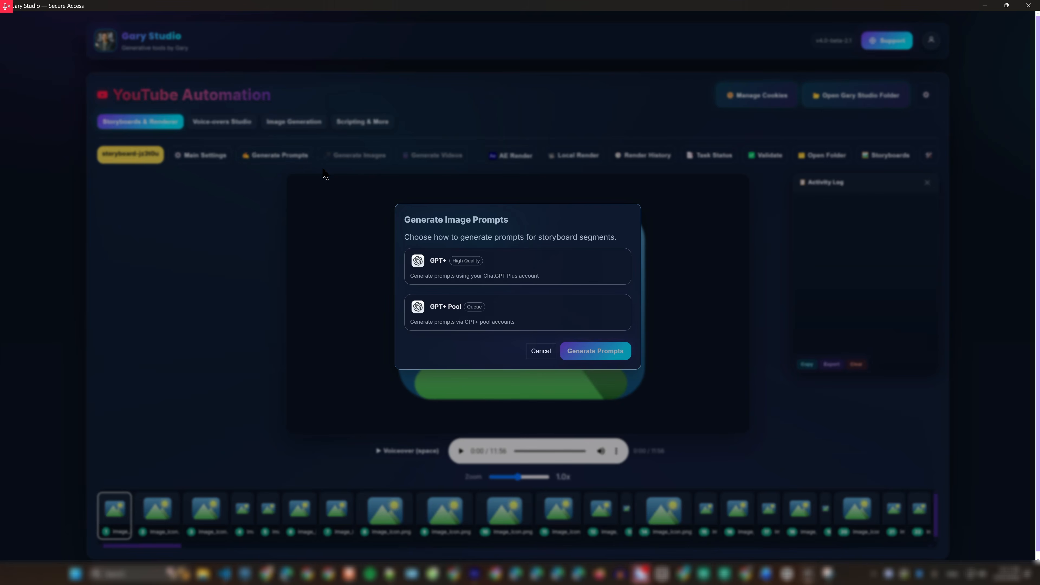
pyautogui.tripleClick(477, 221)
pyautogui.click(558, 216)
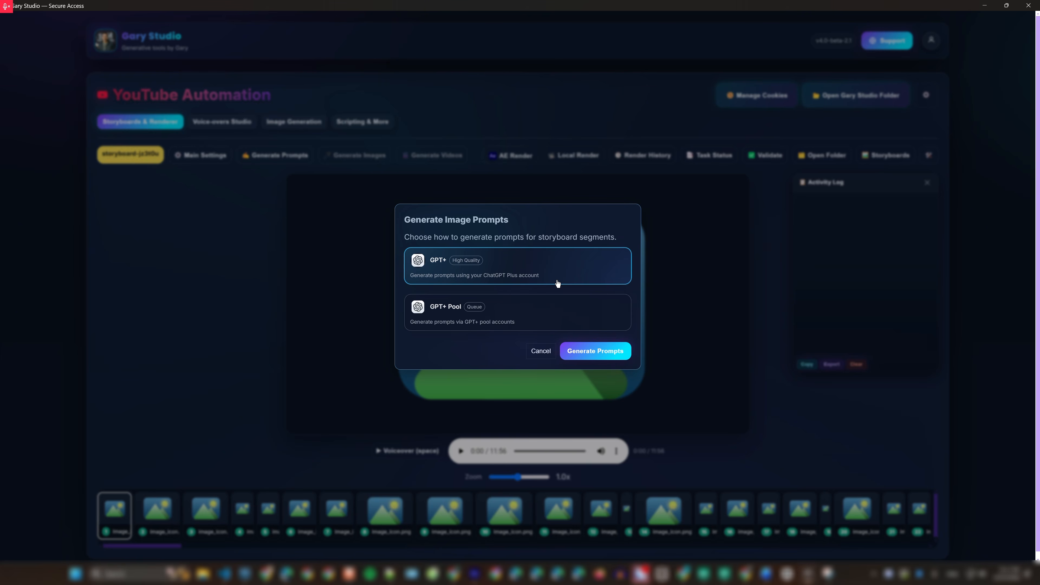
pyautogui.click(532, 312)
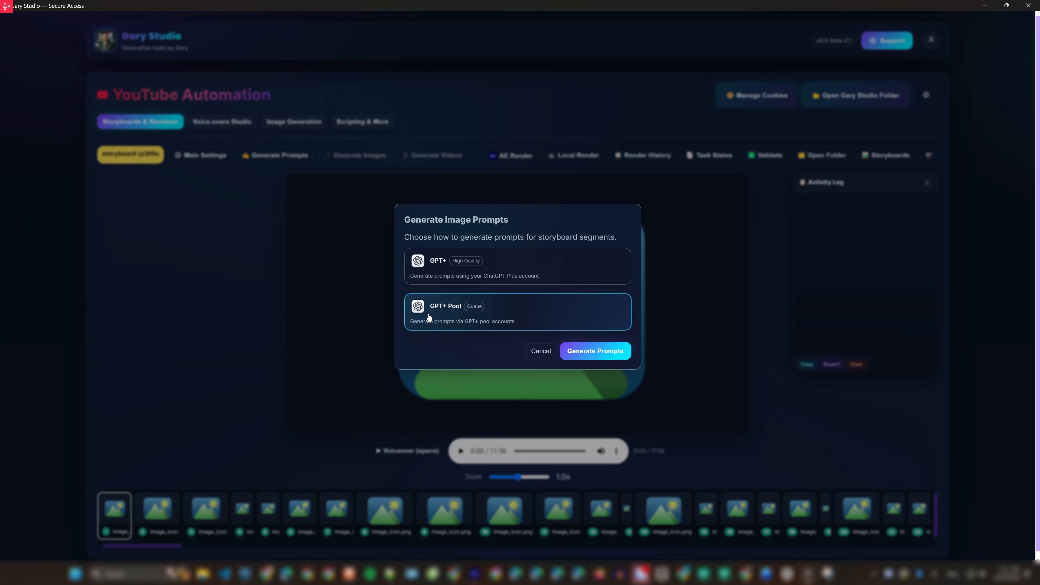
pyautogui.click(598, 353)
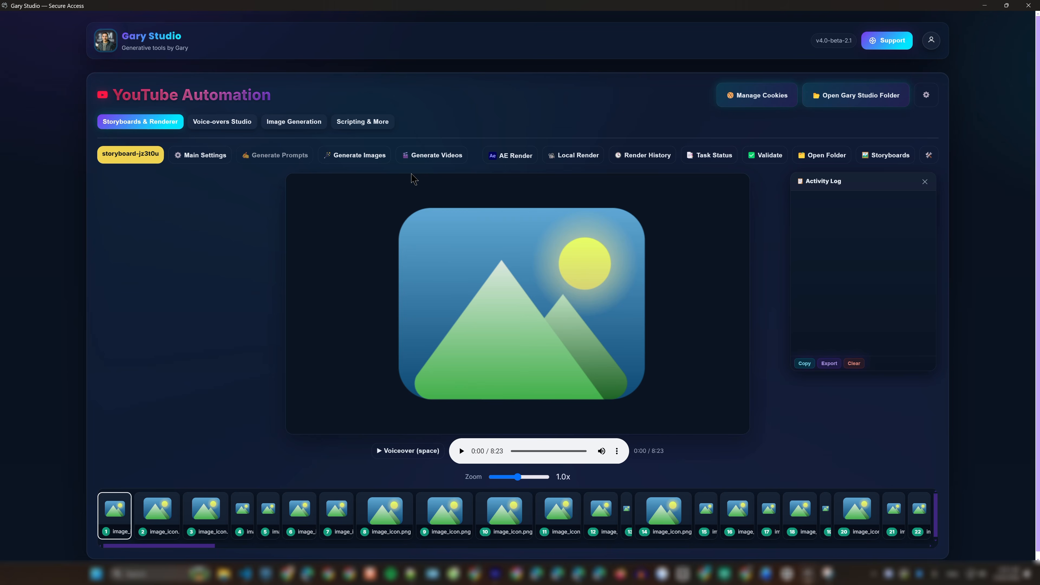
# Step: Generate the storyboard images with the GPT Pool option and dismiss the task status
pyautogui.click(363, 156)
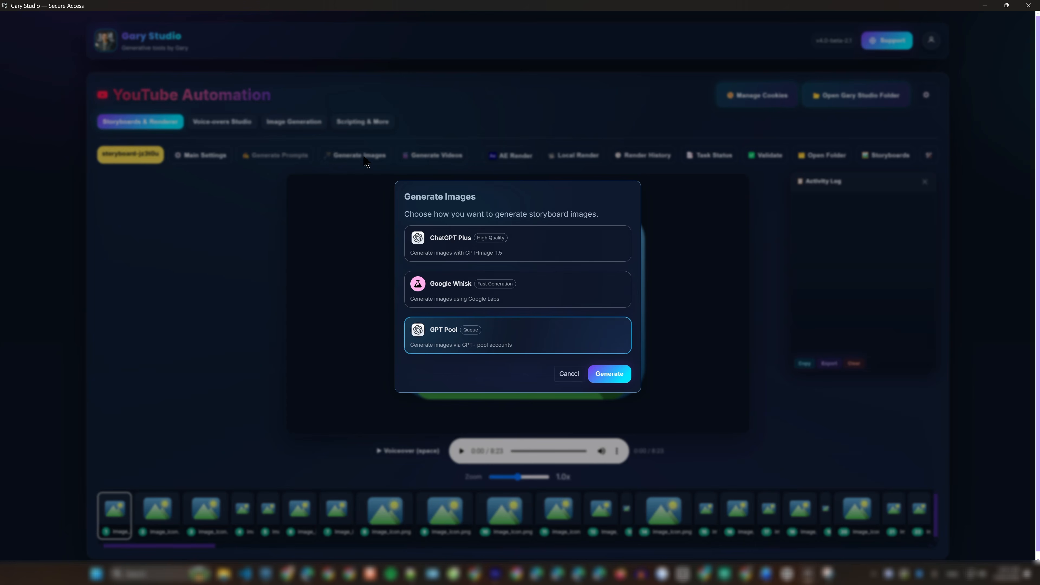
pyautogui.tripleClick(450, 196)
pyautogui.click(511, 201)
pyautogui.click(613, 378)
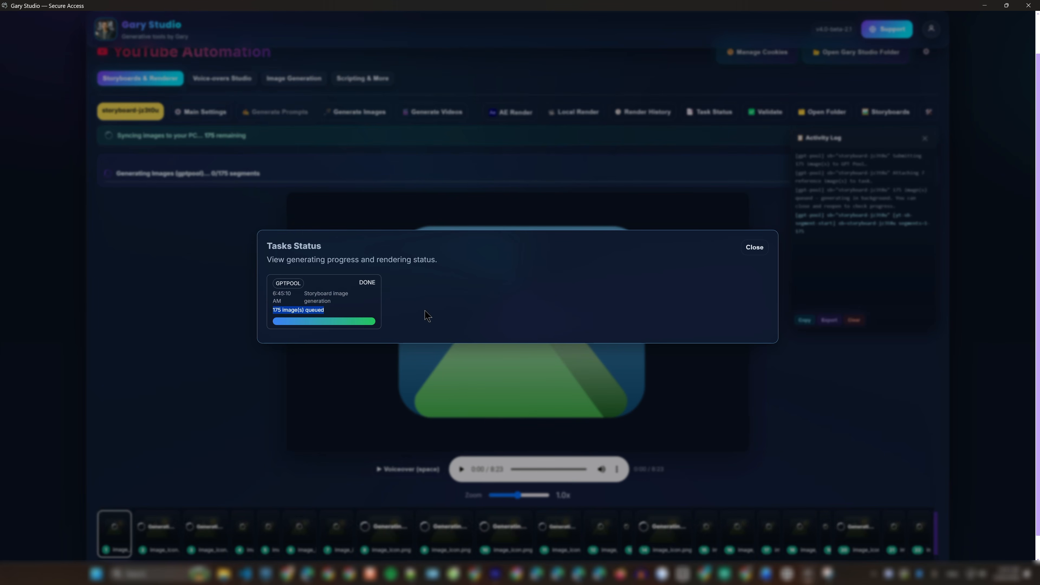
pyautogui.click(754, 247)
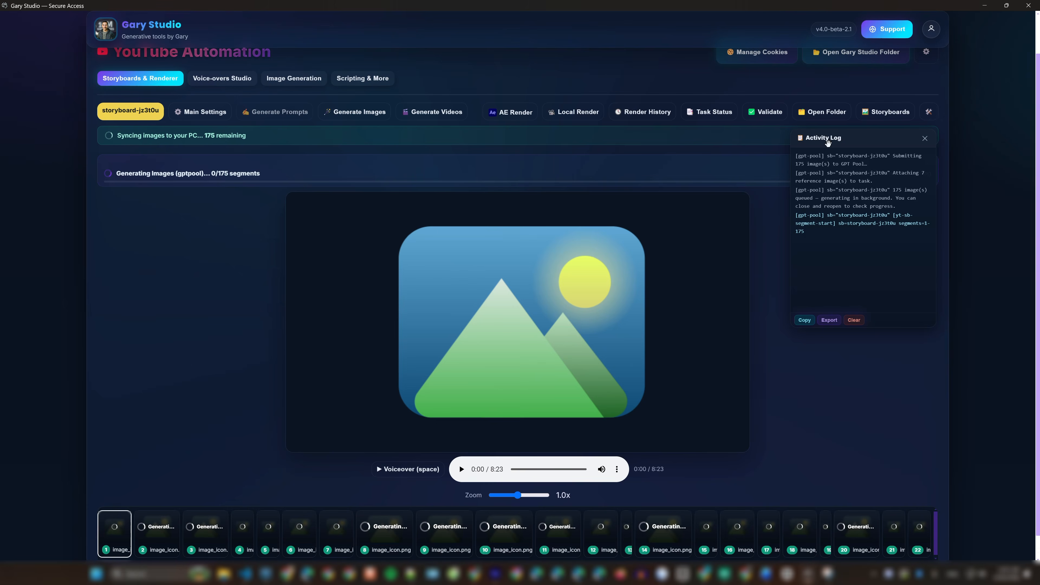
# Step: Browse the generated images along the storyboard timeline and play the voice-over preview from the start
pyautogui.scroll(-1, 507, 394)
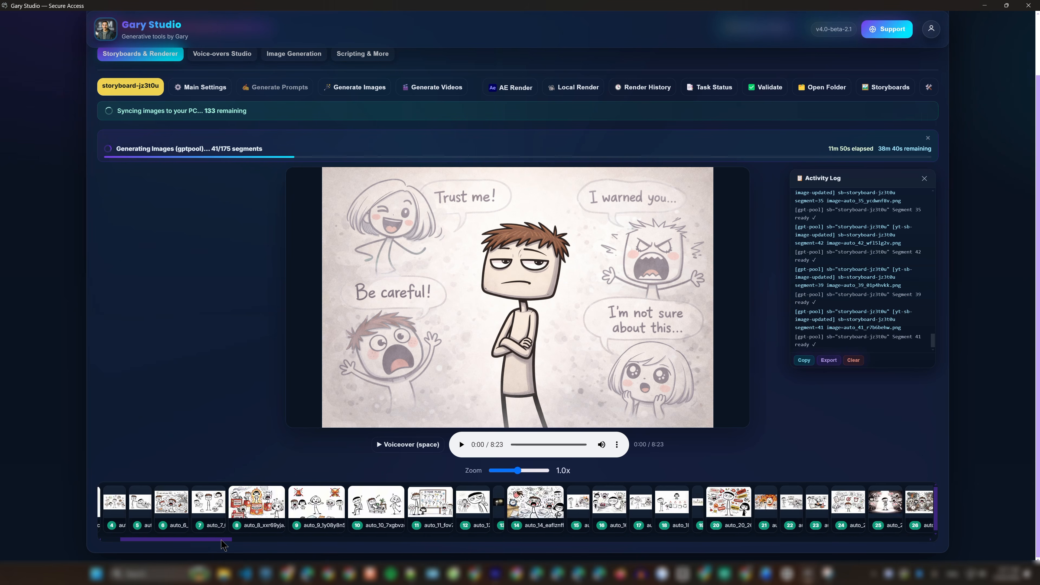
pyautogui.moveTo(287, 539); pyautogui.dragTo(365, 547)
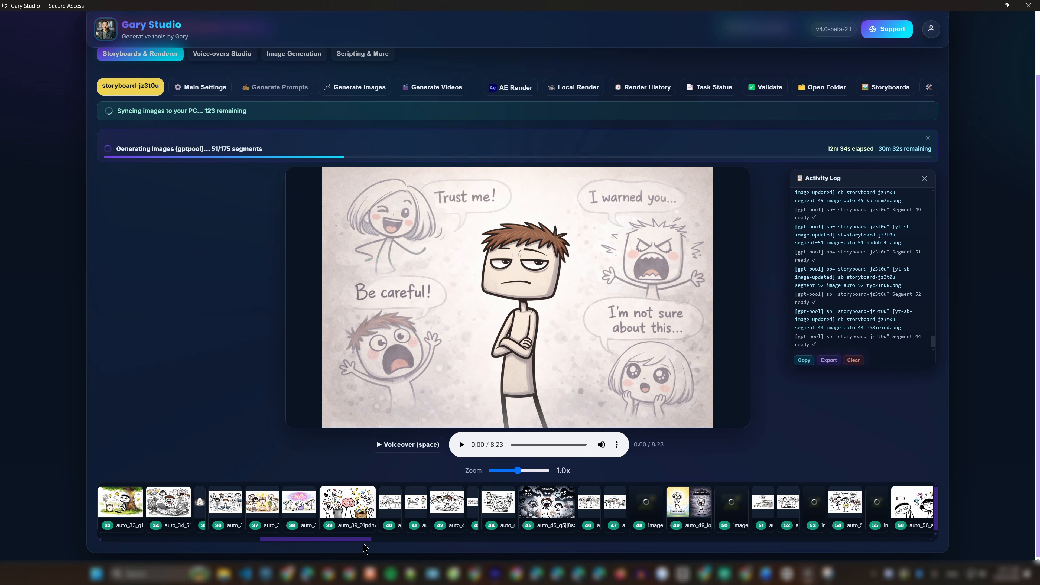
pyautogui.moveTo(363, 541); pyautogui.dragTo(419, 551)
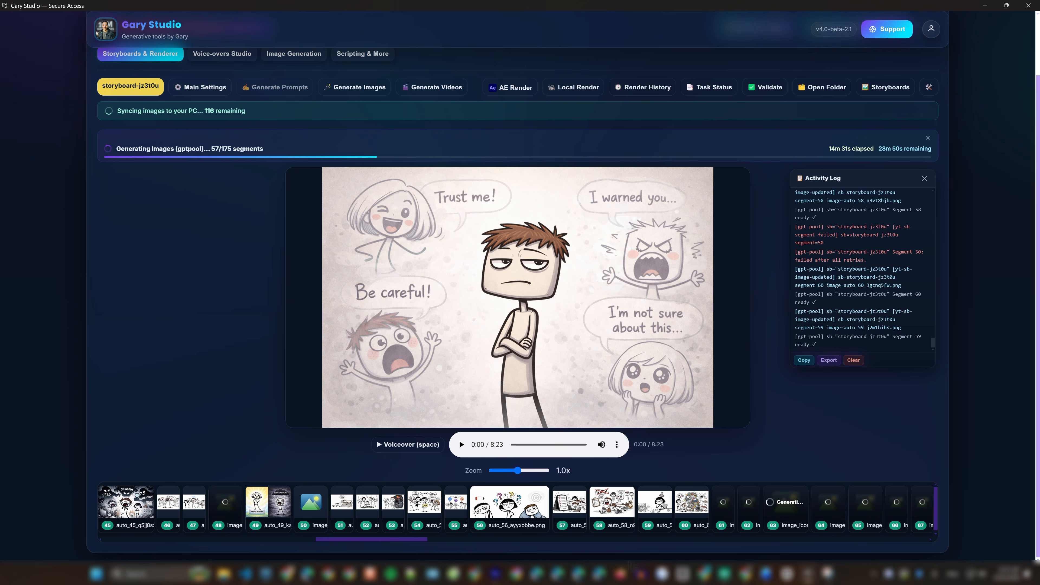
pyautogui.click(459, 440)
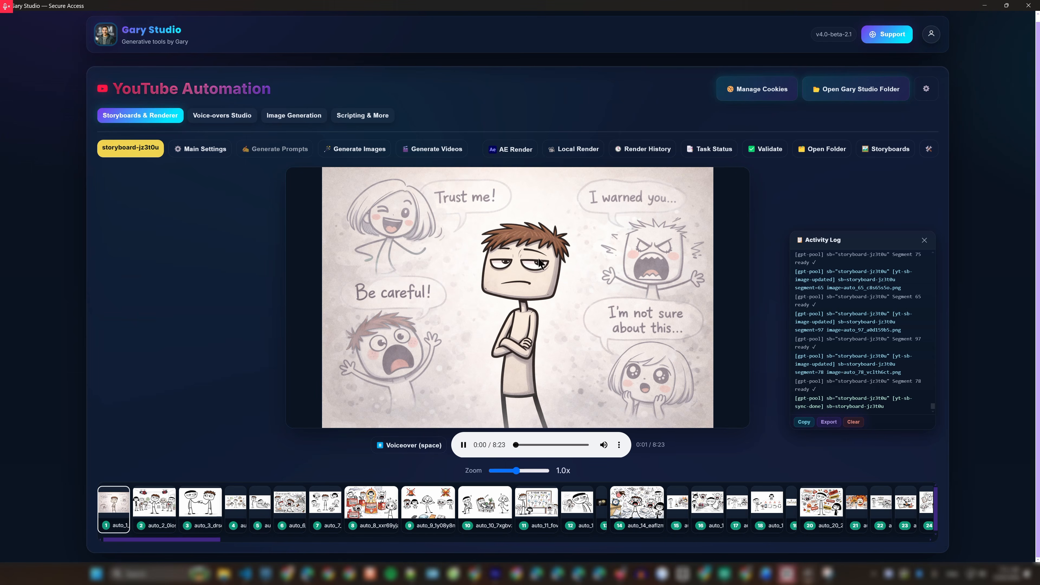